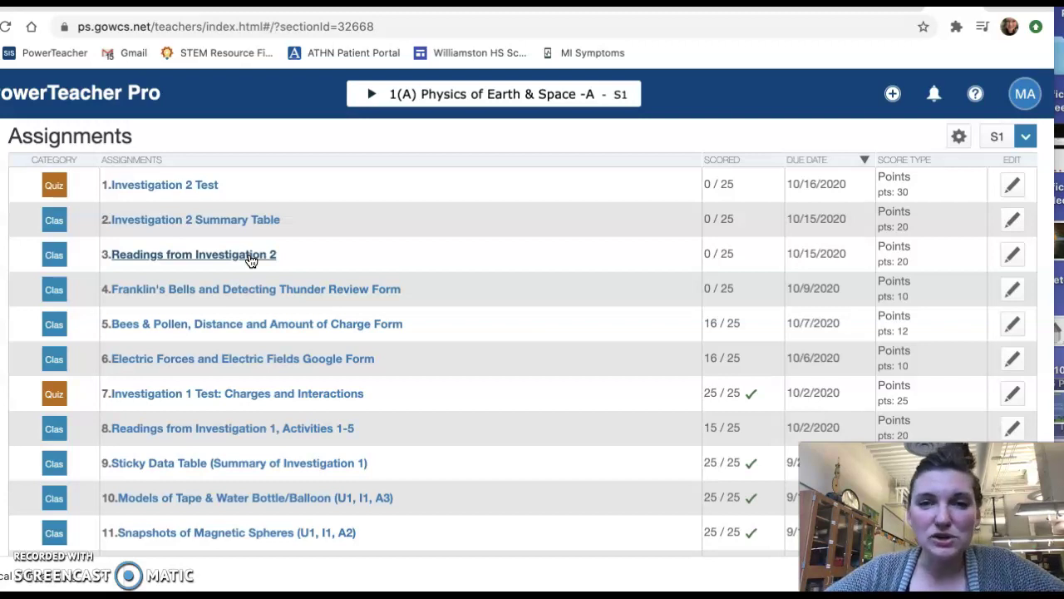
Step: Switch to the Google Classroom classwork and review the details and attachments of the Wednesday, 10/7 and Monday, 10/5 assignments
click(248, 229)
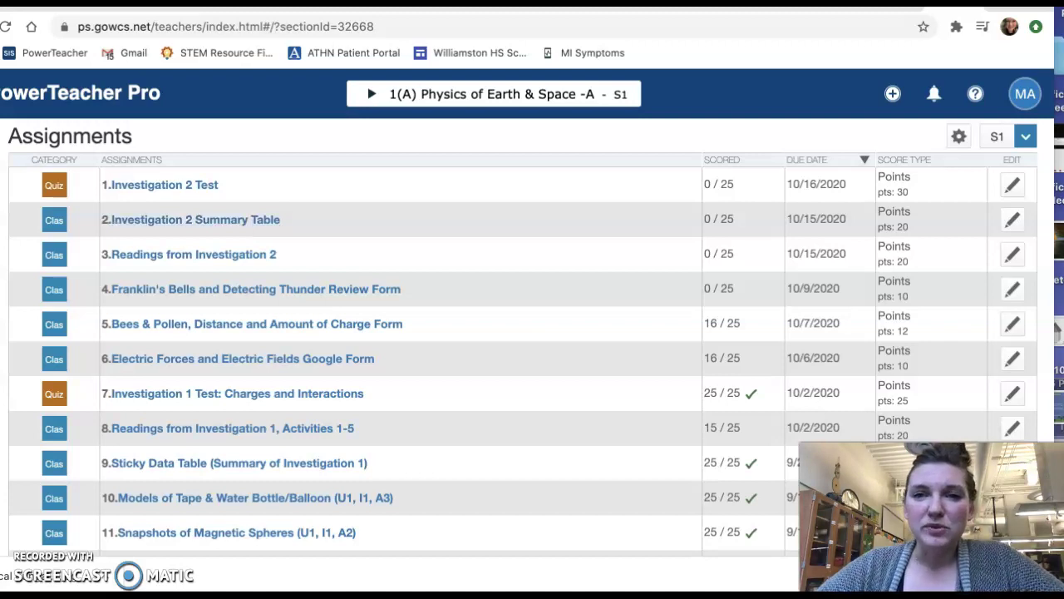
click(142, 6)
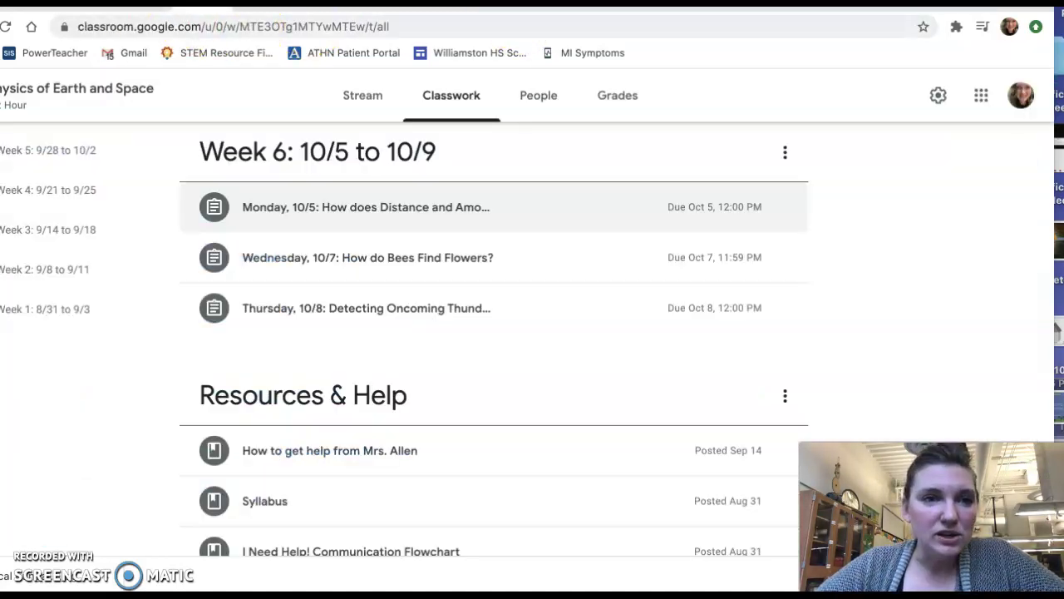
click(429, 266)
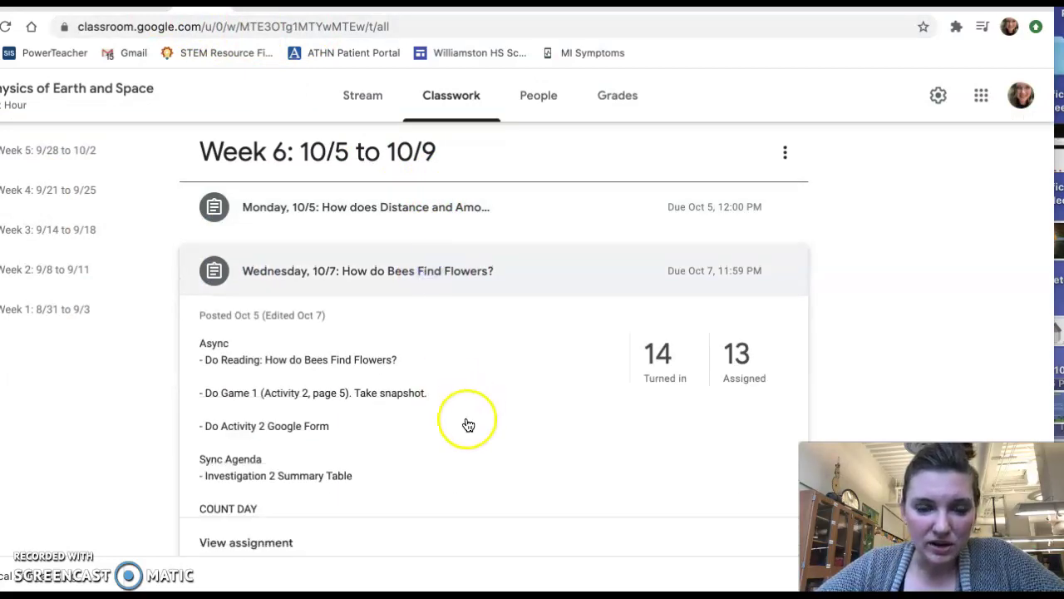
scroll(468, 424, down, 3)
scroll(468, 424, down, 2)
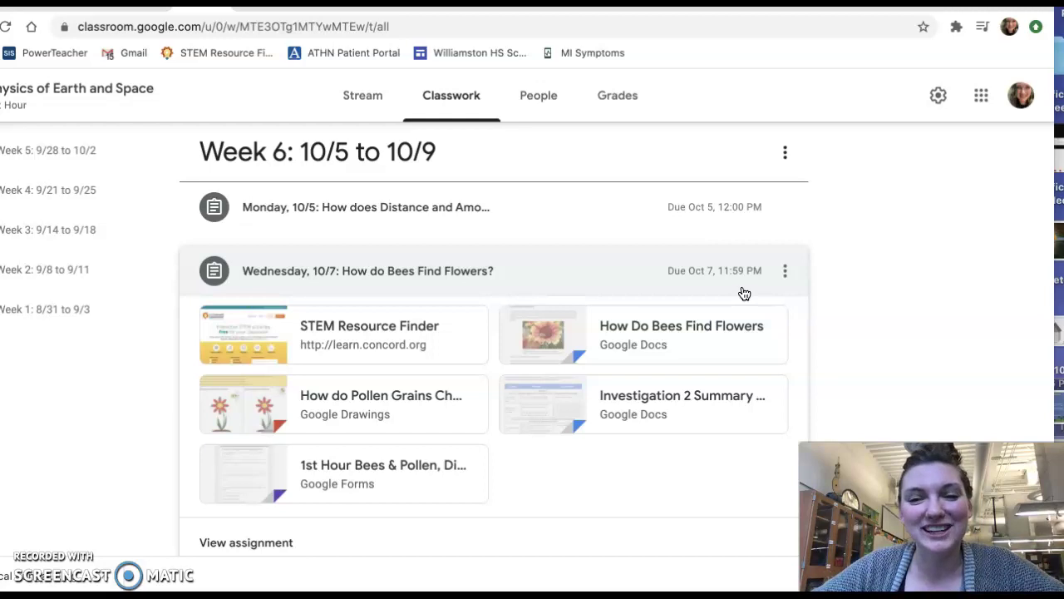
click(611, 220)
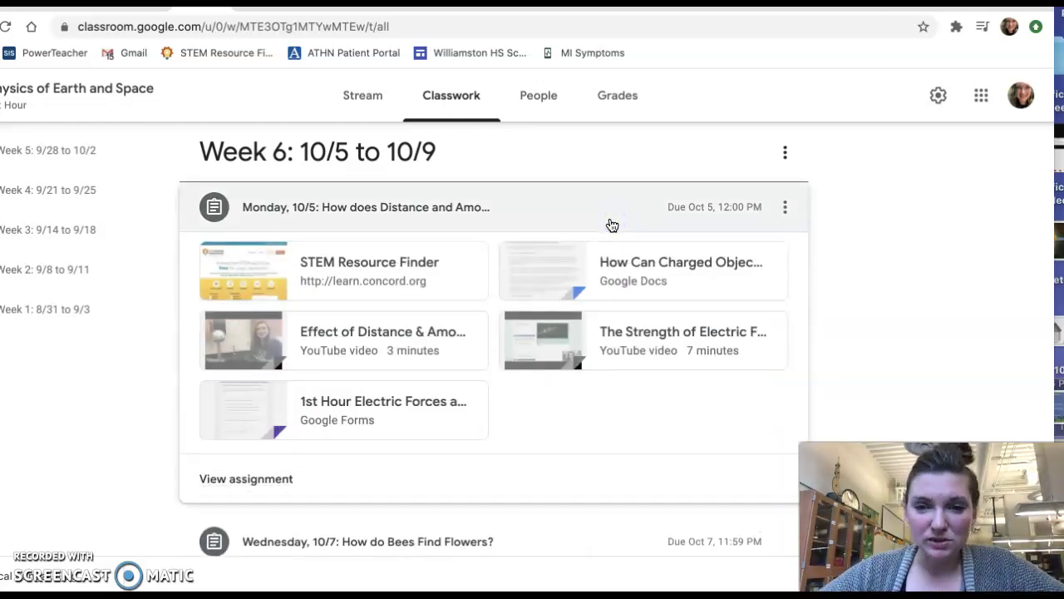
Step: Go through the Activity 2.1 reading "How Can Charged Objects Interact Without Touching?", including the Figure 3 question and its answer box
key(ctrl+Tab)
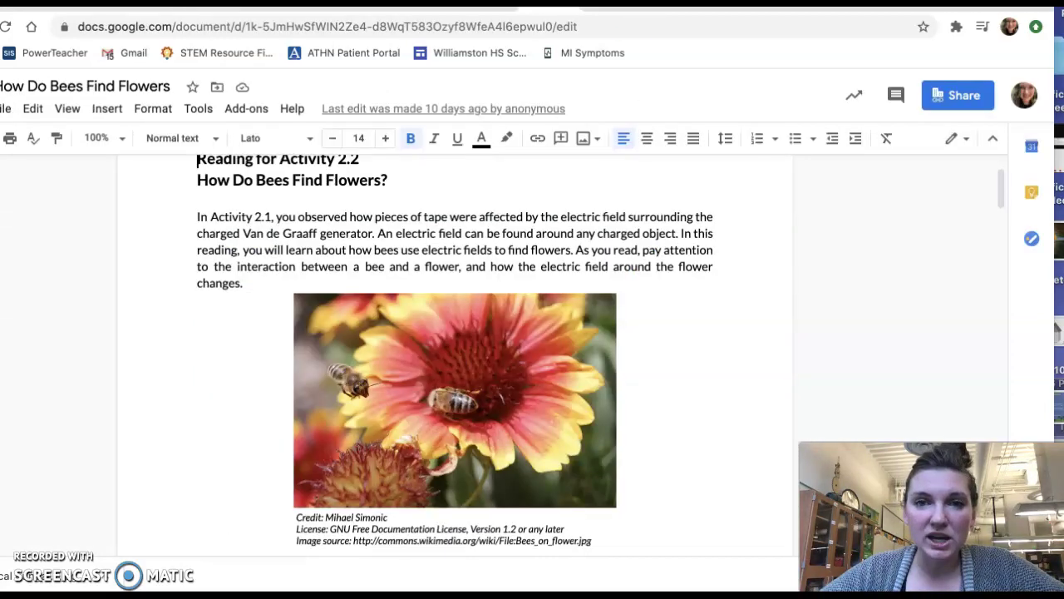
key(ctrl+Tab)
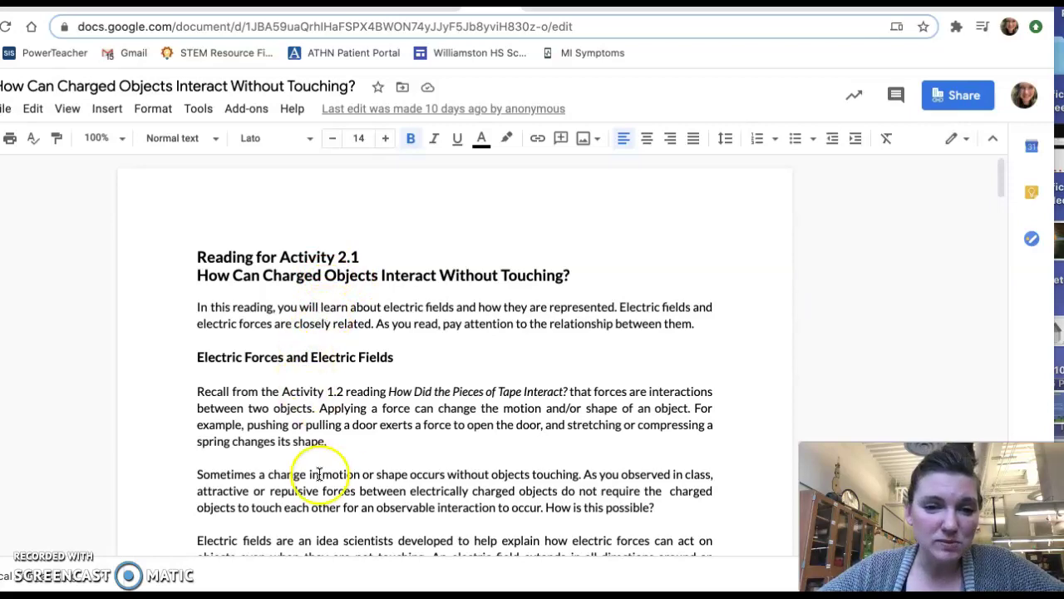
scroll(459, 460, down, 6)
scroll(451, 357, down, 15)
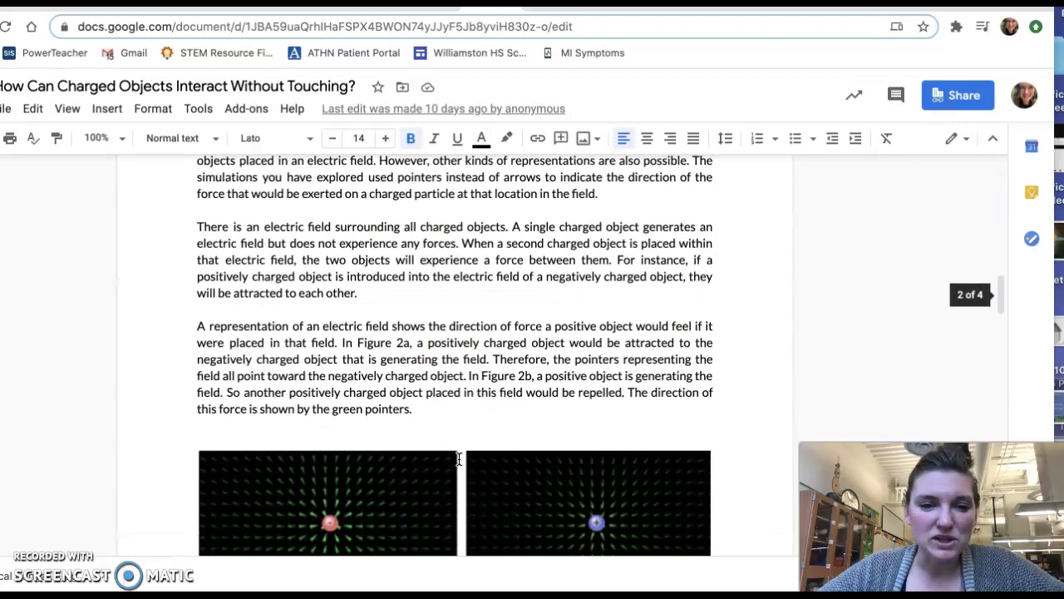
scroll(451, 358, down, 1)
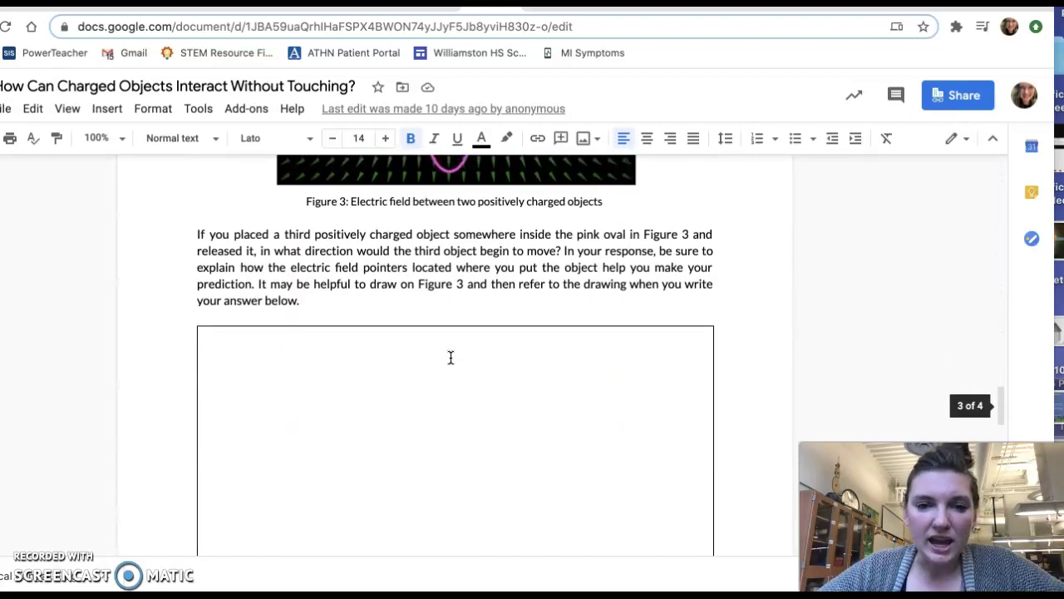
scroll(451, 358, up, 5)
scroll(450, 358, down, 5)
scroll(451, 358, up, 1)
scroll(451, 358, up, 4)
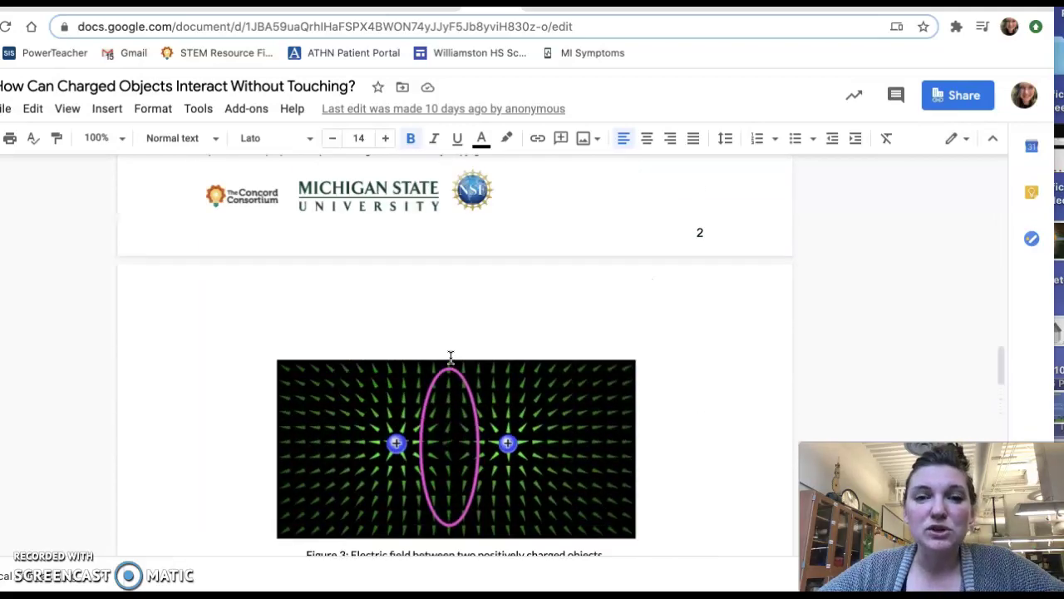
scroll(451, 358, down, 5)
scroll(495, 343, up, 20)
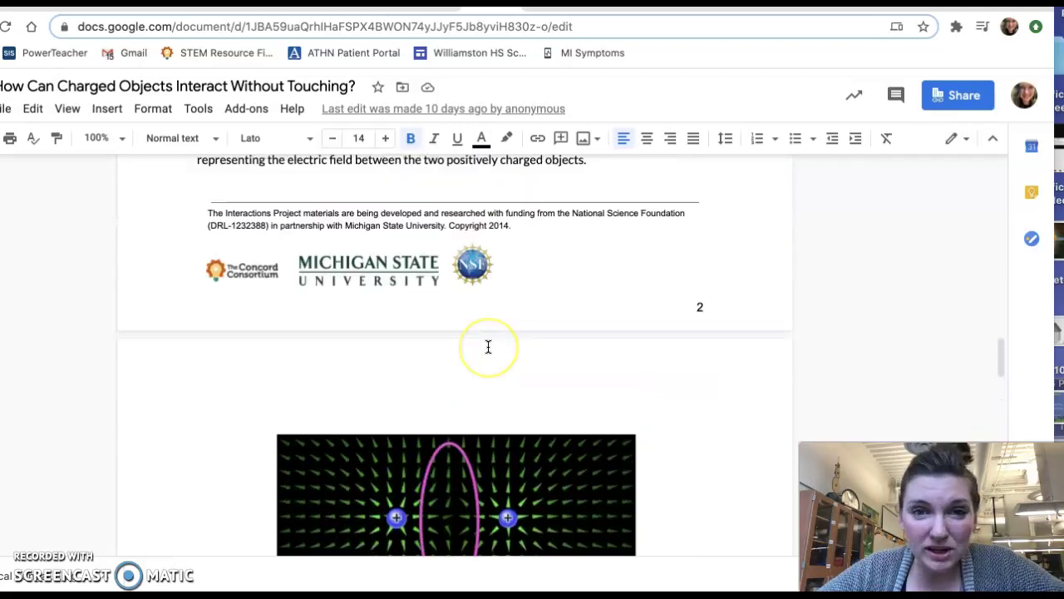
scroll(488, 346, down, 1)
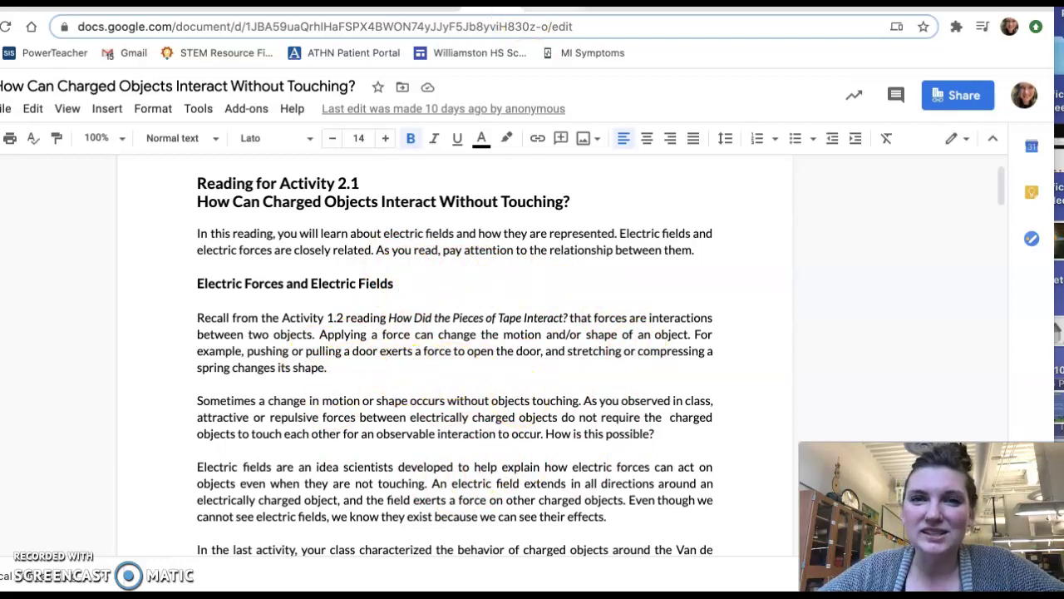
Step: Go through the Activity 2.2 reading "How Do Bees Find Flowers?" down to the before-and-after flower boxes
click(582, 1)
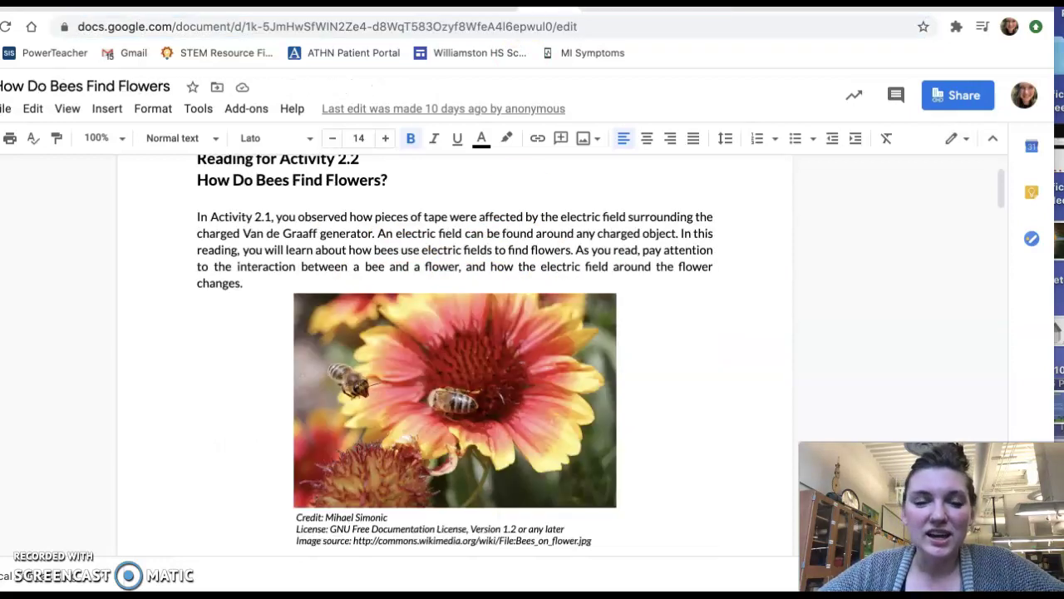
scroll(593, 212, up, 1)
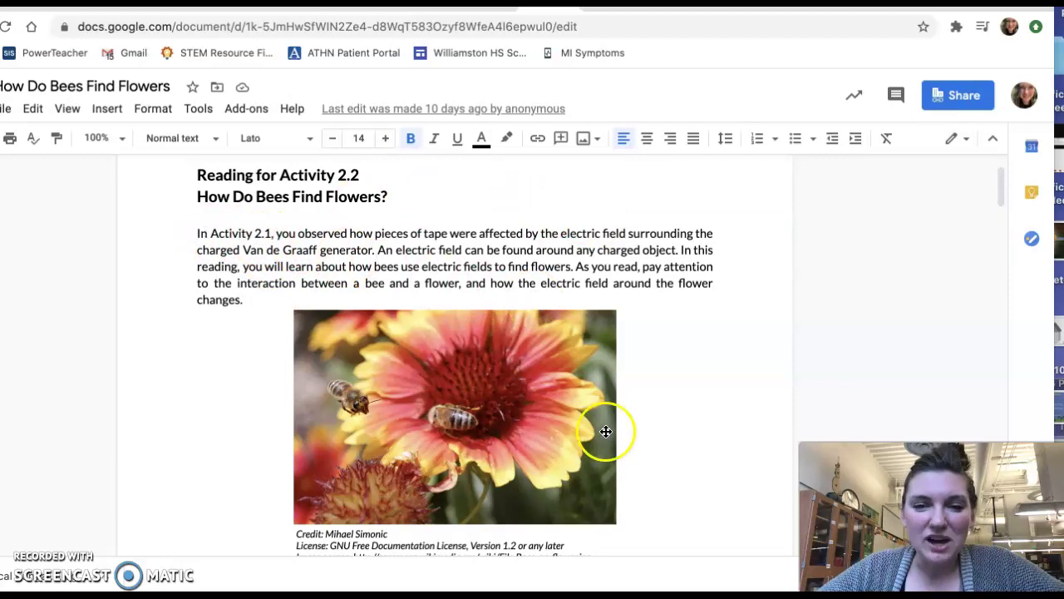
scroll(645, 451, down, 15)
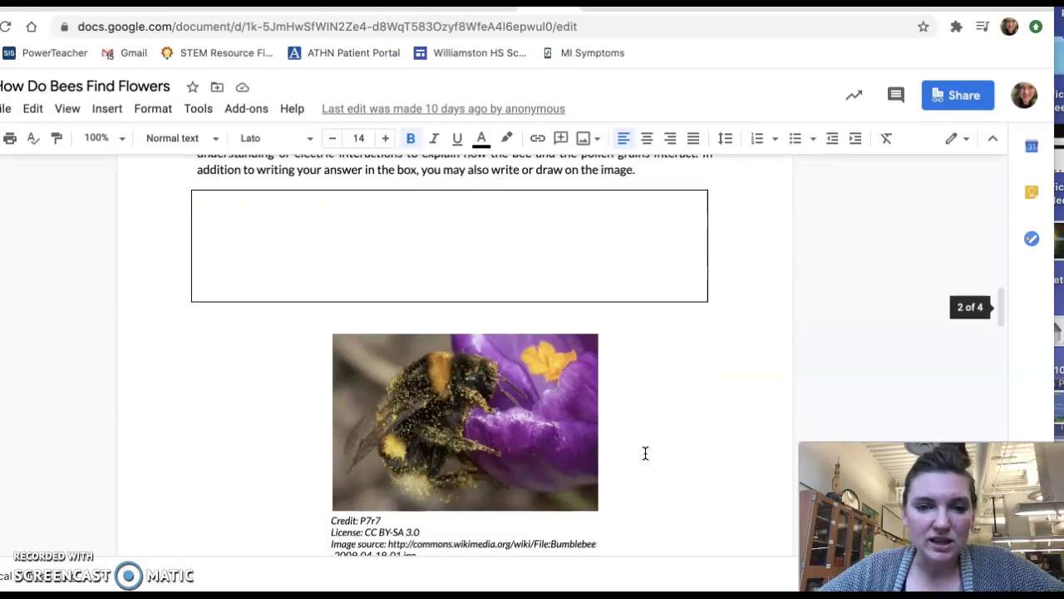
scroll(644, 451, down, 10)
scroll(644, 452, up, 1)
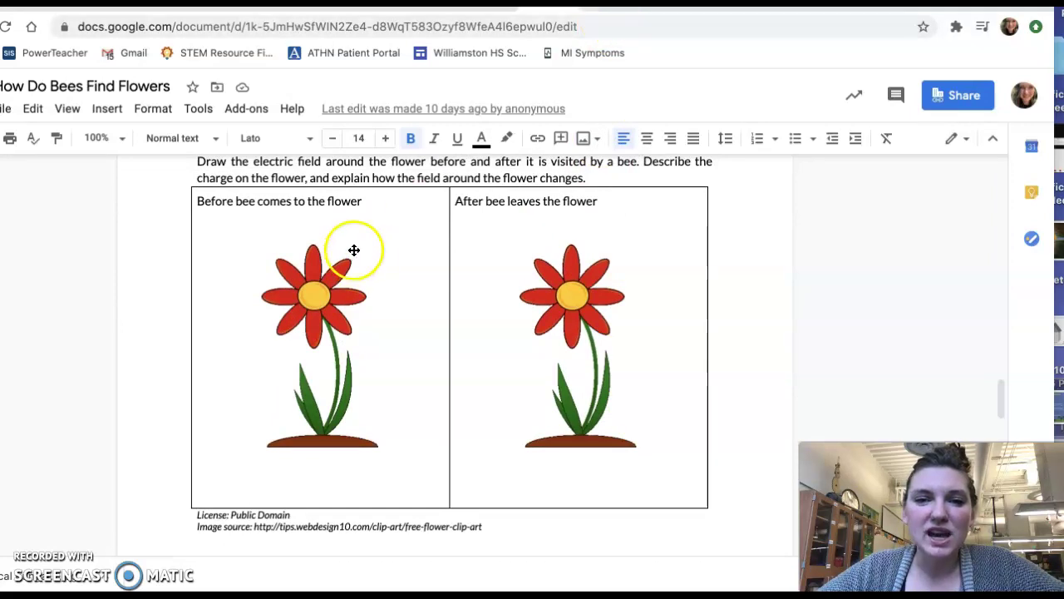
Step: In the copy of the pollen grains drawing, draw five short minus-like lines around the "Before bee comes to the flower" flower
click(611, 3)
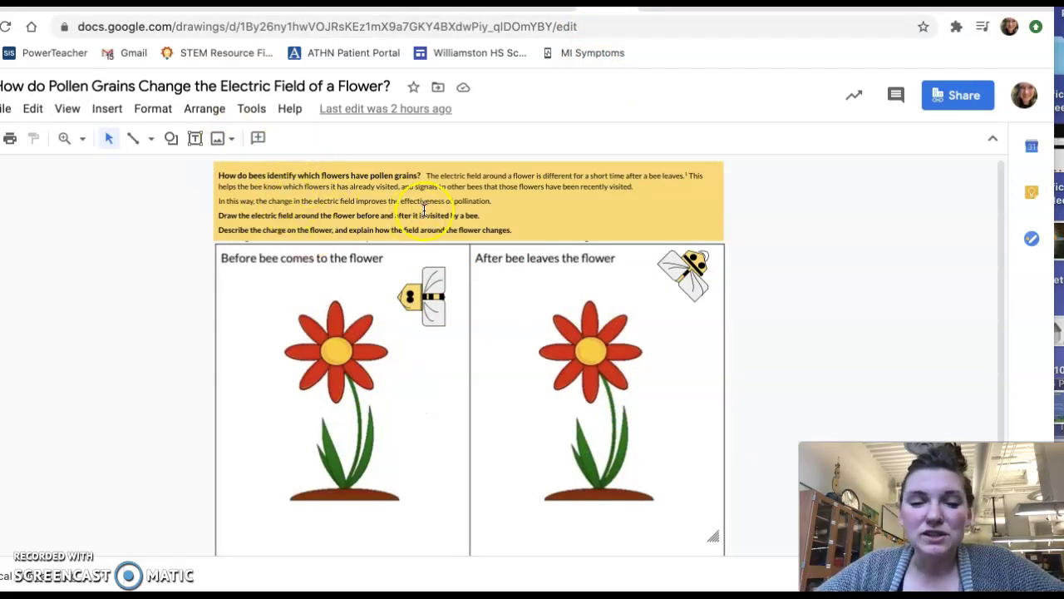
click(135, 141)
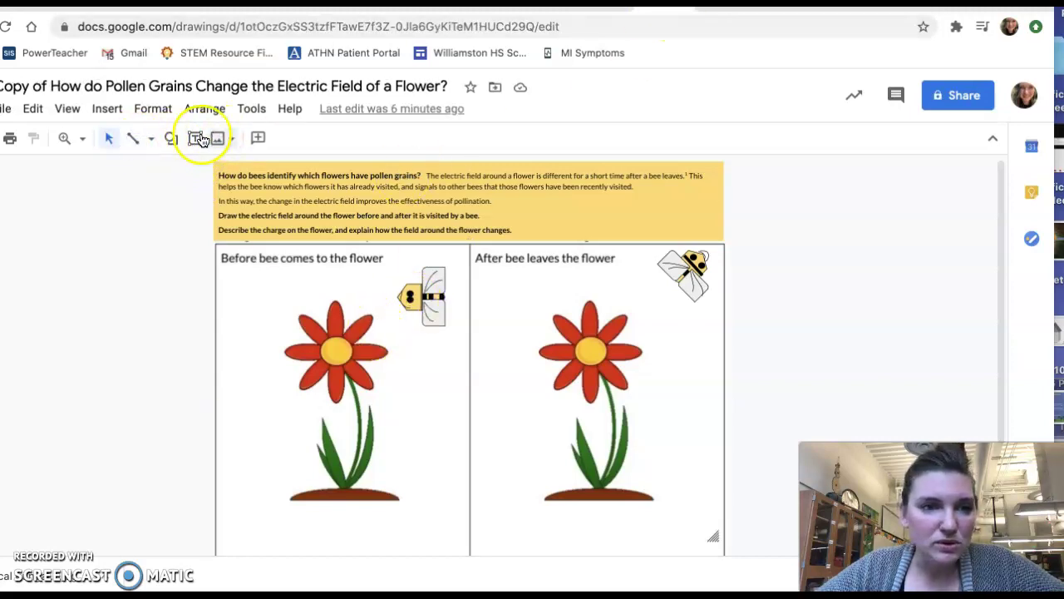
click(133, 138)
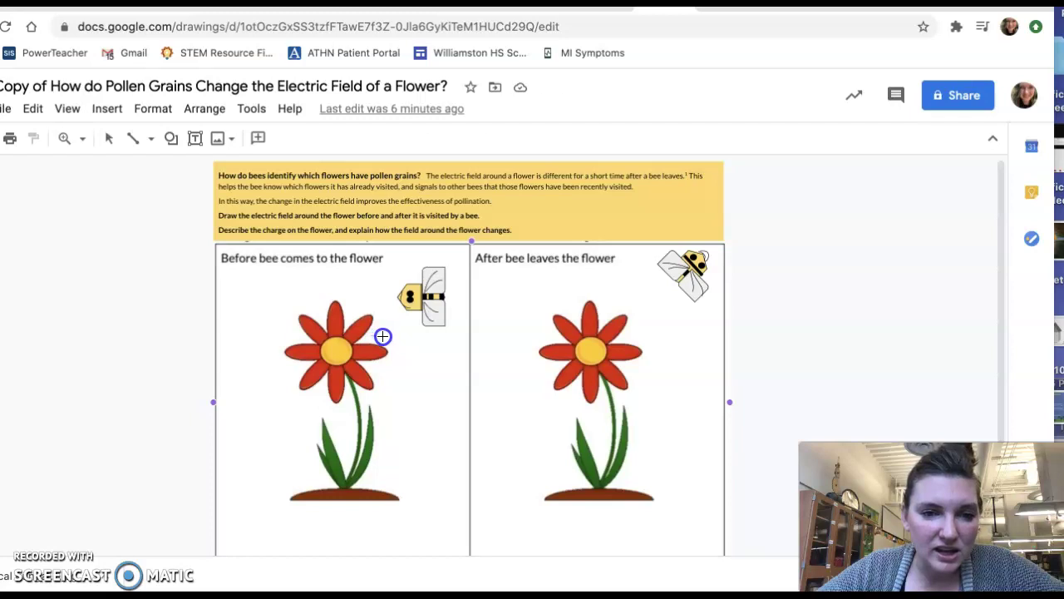
click(382, 336)
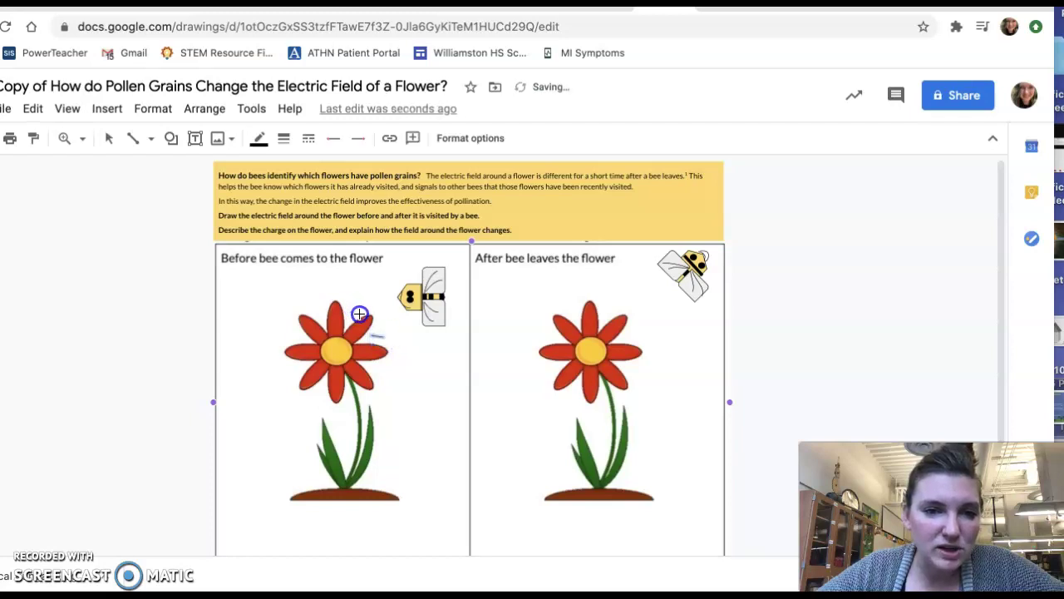
click(361, 311)
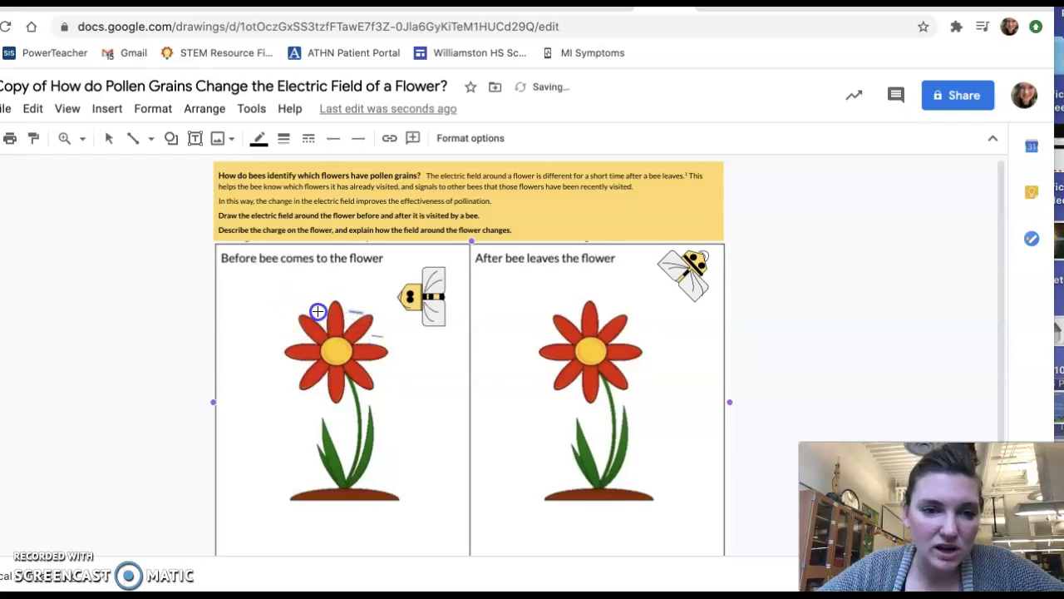
click(298, 371)
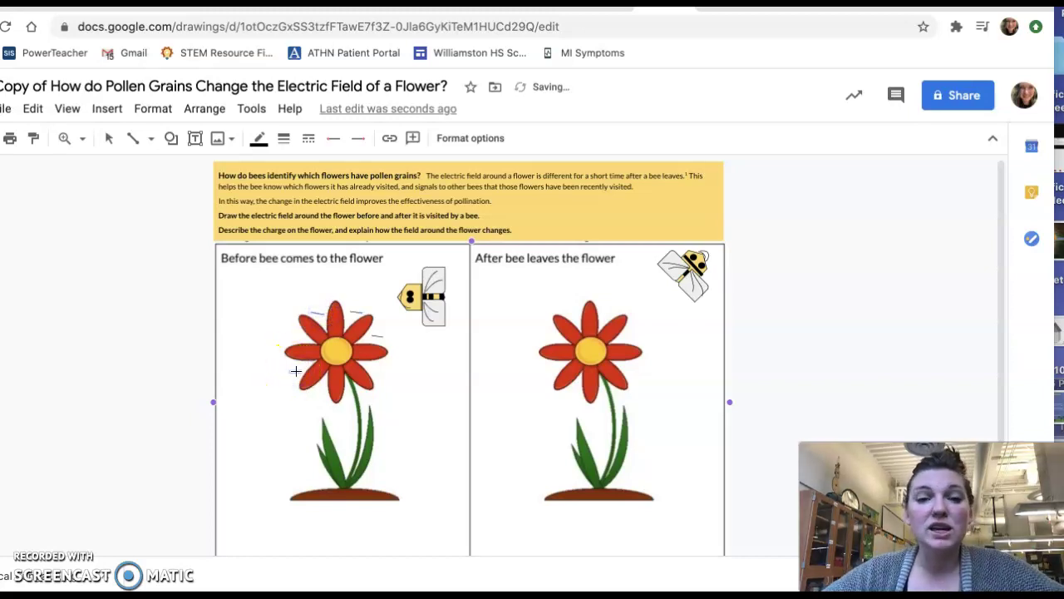
click(380, 387)
click(380, 375)
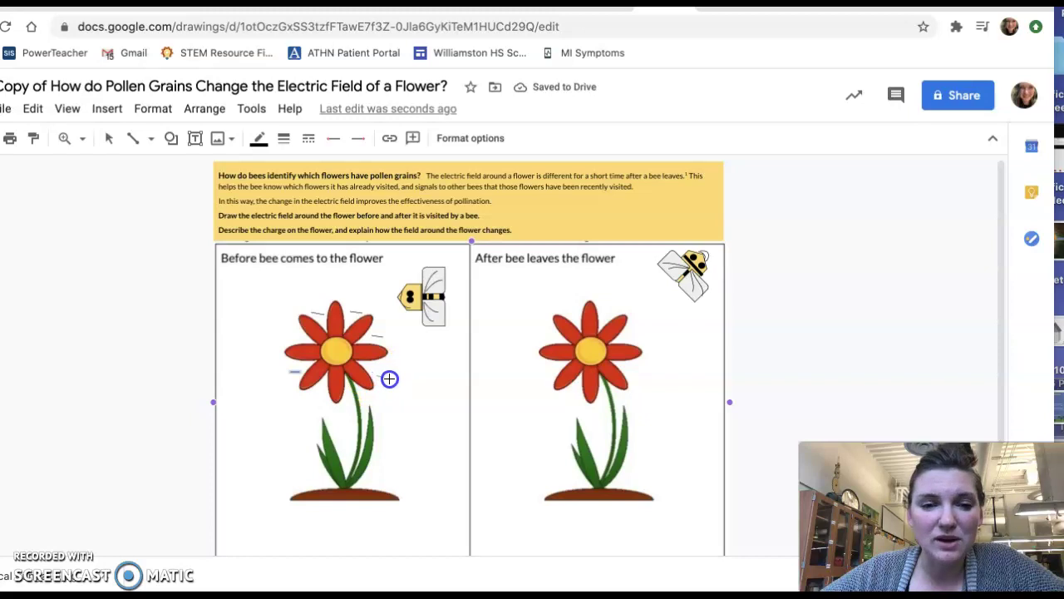
click(389, 379)
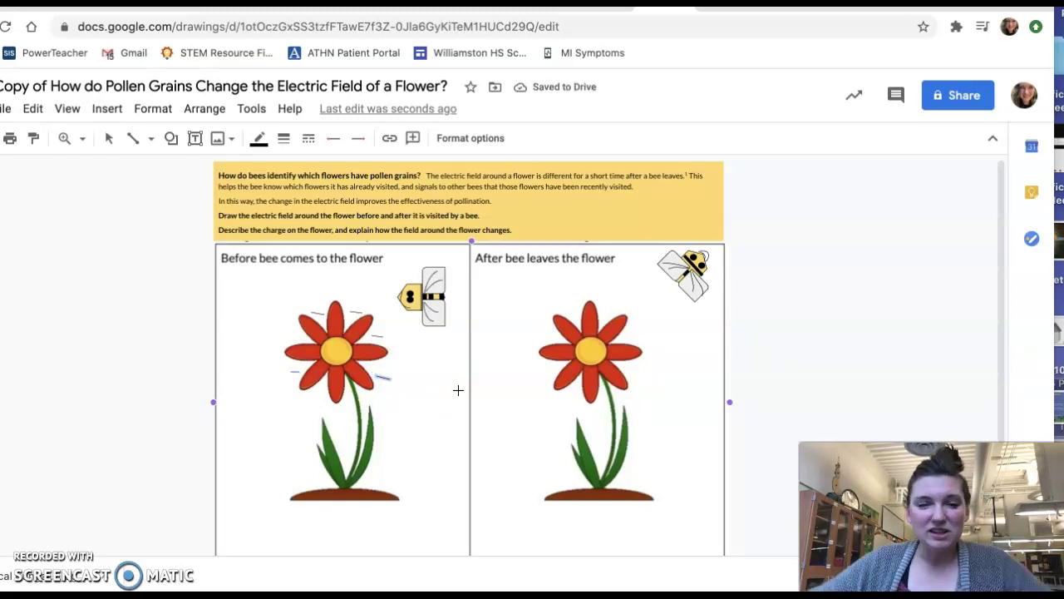
click(367, 171)
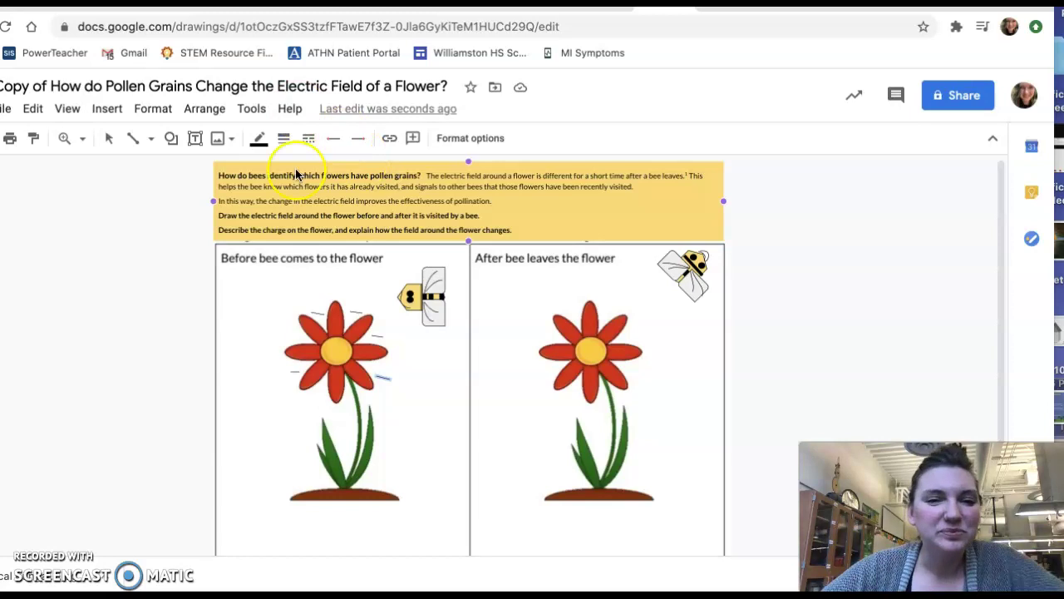
click(175, 161)
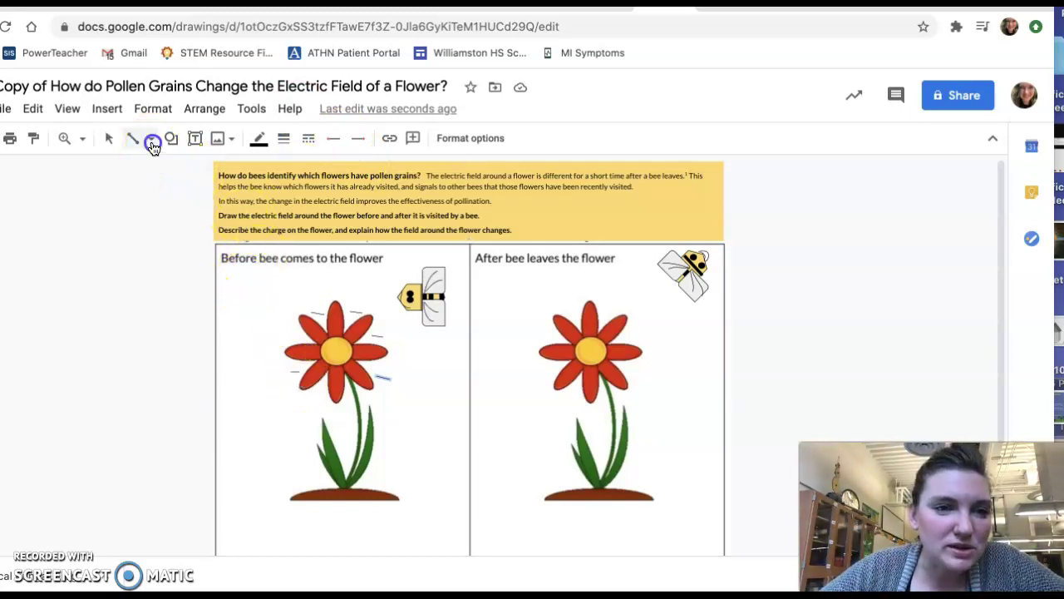
Step: Draw seven arrows pointing inward at the "Before bee comes to the flower" flower from all around it
click(151, 138)
click(152, 195)
mouse_move(241, 293)
mouse_down()
mouse_move(291, 327)
mouse_move(320, 306)
mouse_up()
drag(252, 389, 286, 368)
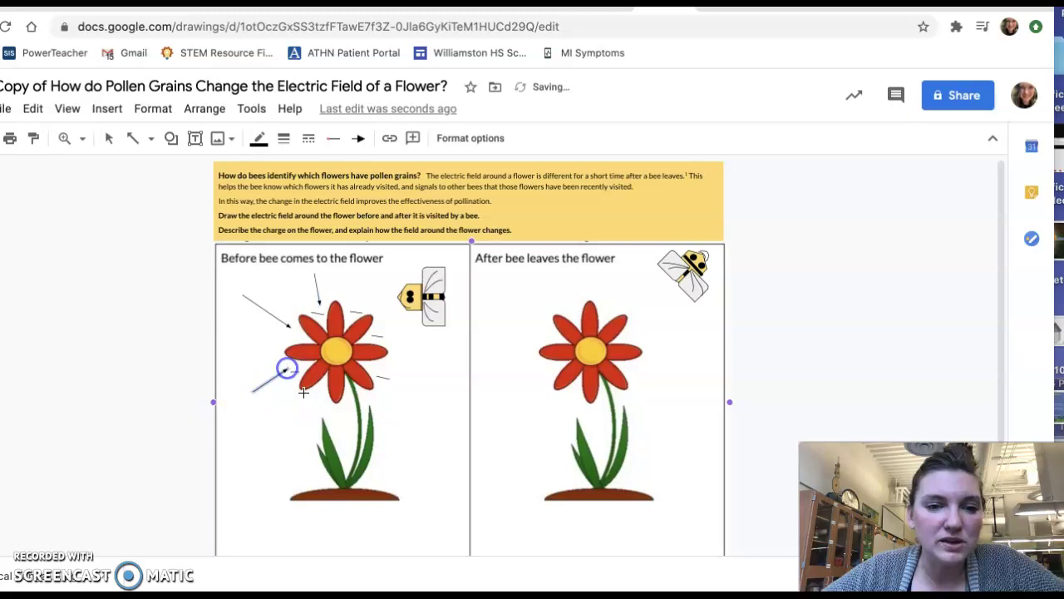
drag(304, 446, 315, 400)
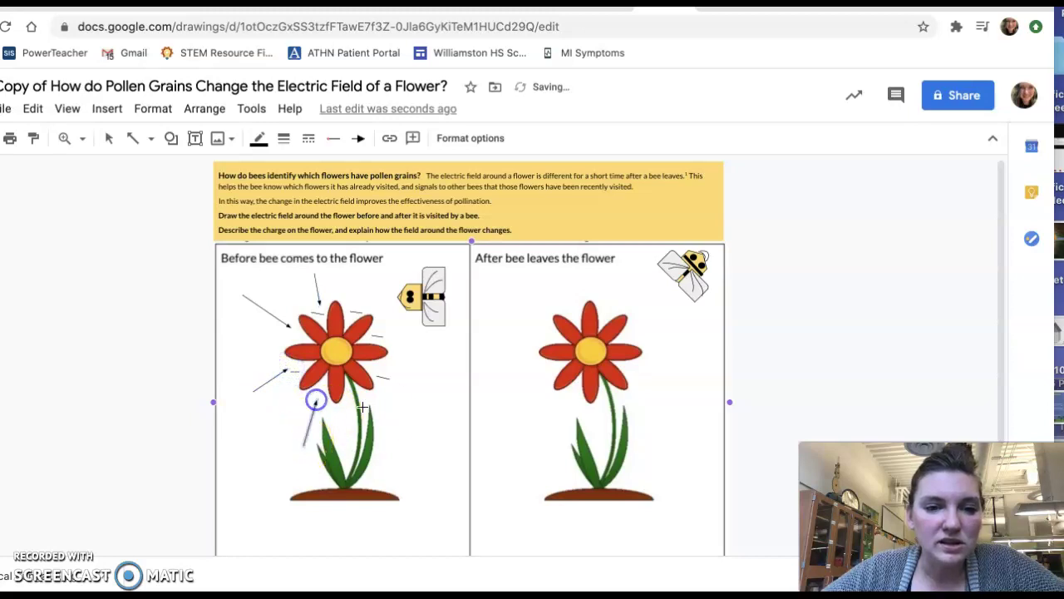
drag(407, 418, 374, 390)
drag(418, 351, 389, 354)
drag(391, 282, 367, 307)
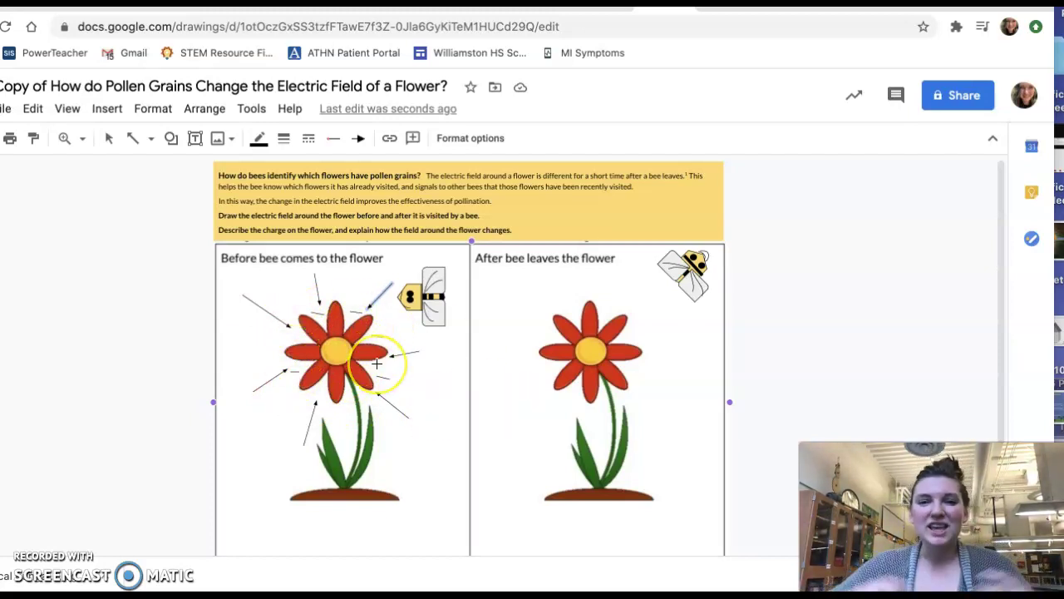
Step: Try to draw a short line for a plus sign above the bee in the "Before bee comes to the flower" box
click(150, 138)
click(161, 170)
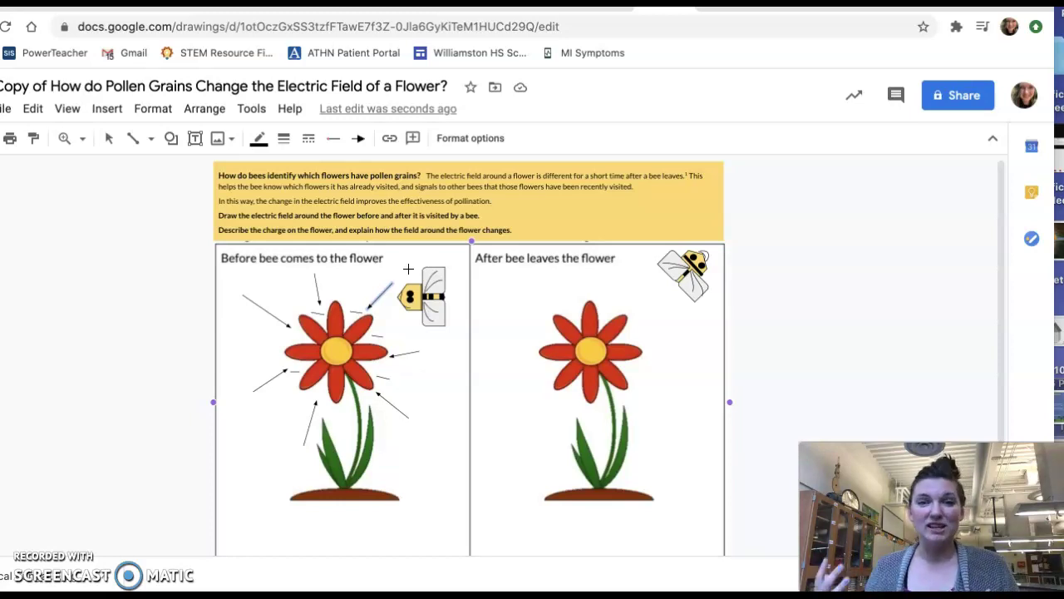
drag(422, 269, 415, 264)
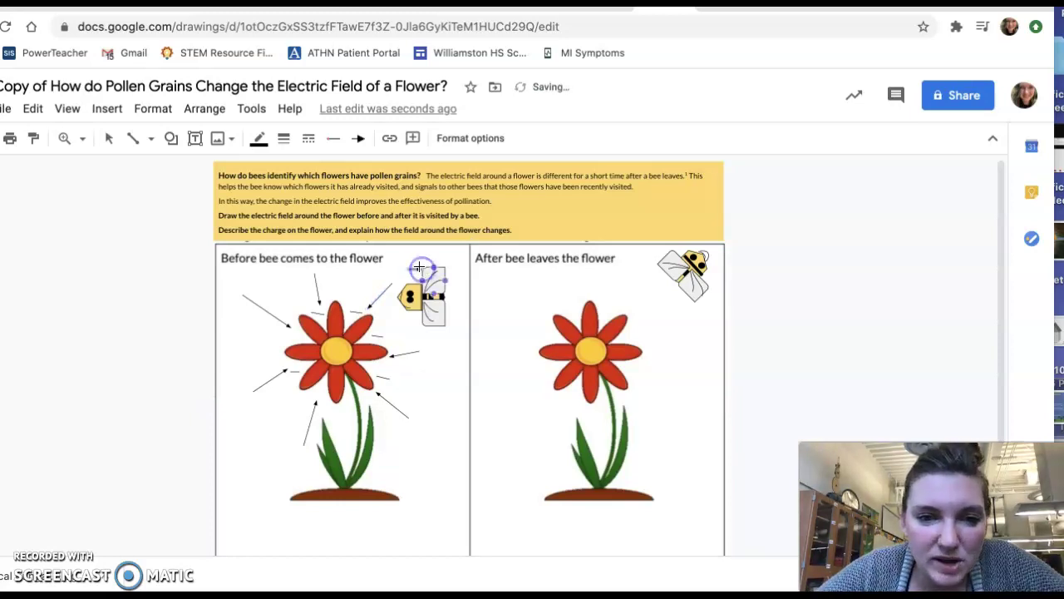
key(Escape)
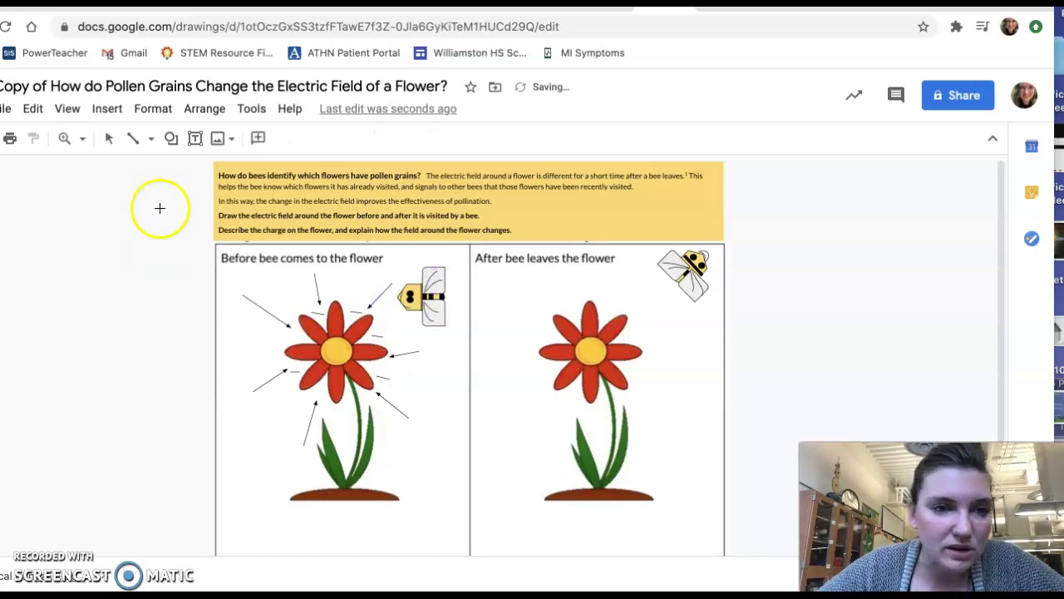
click(141, 138)
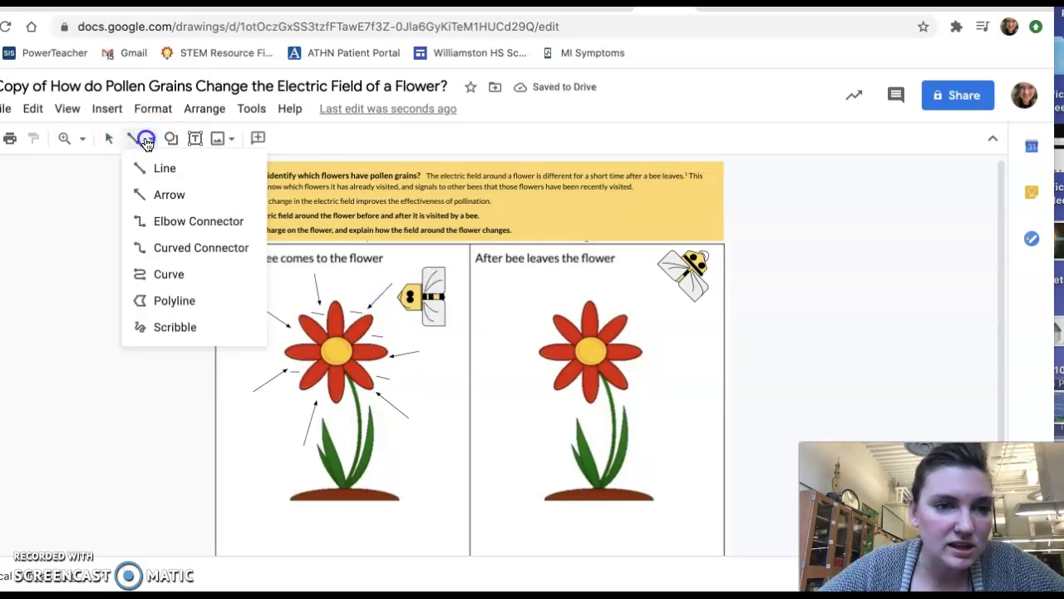
click(147, 169)
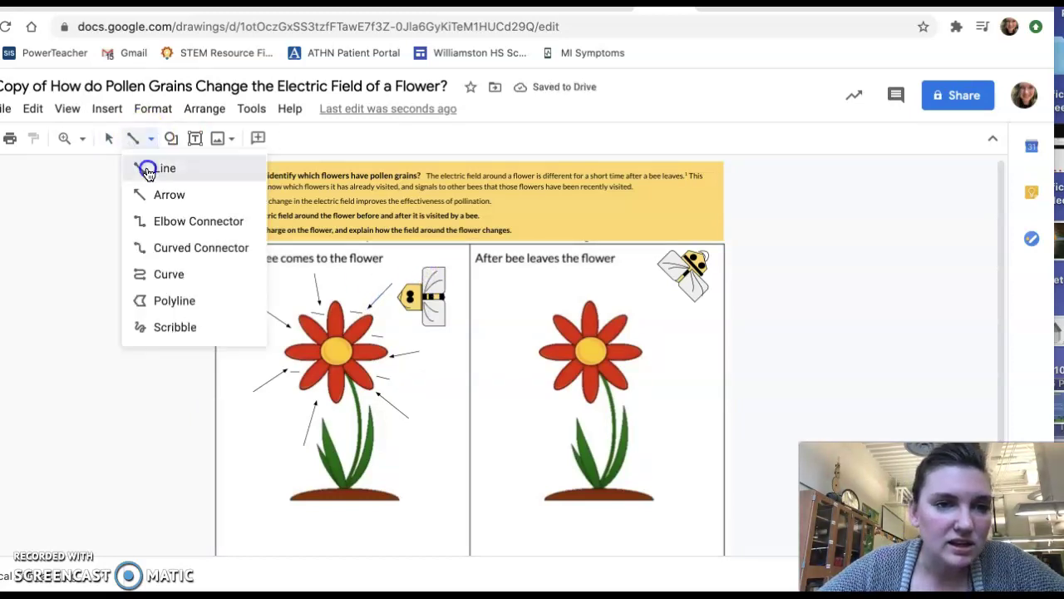
click(405, 268)
drag(406, 268, 407, 271)
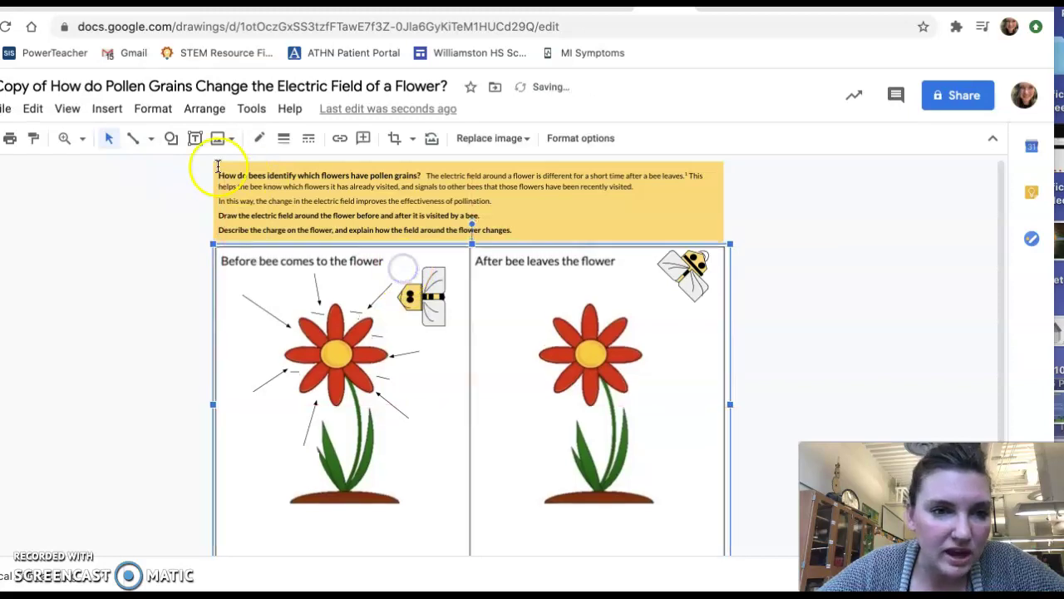
click(133, 138)
click(152, 141)
click(149, 165)
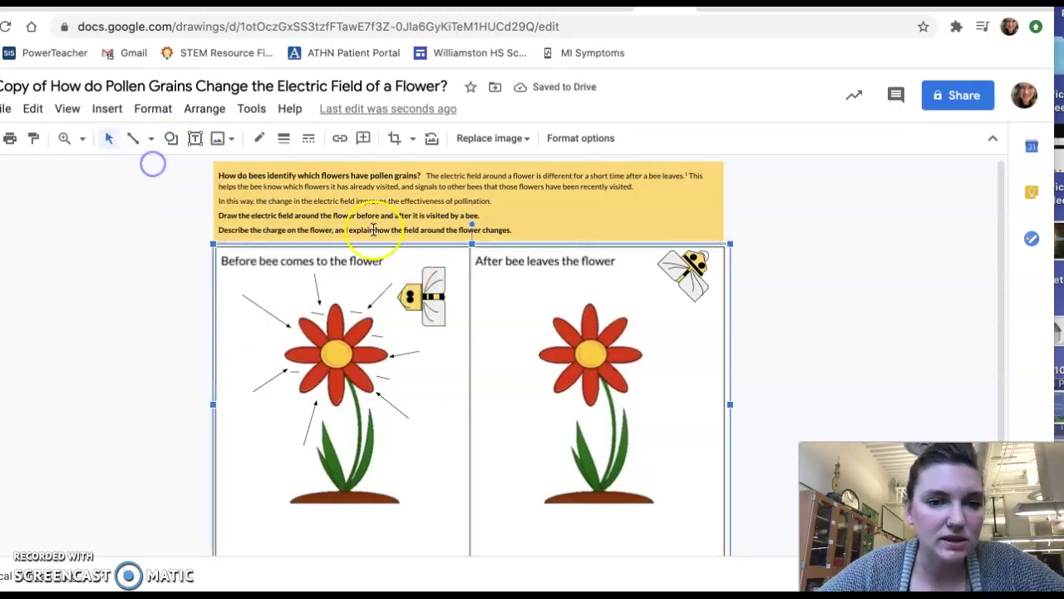
click(408, 273)
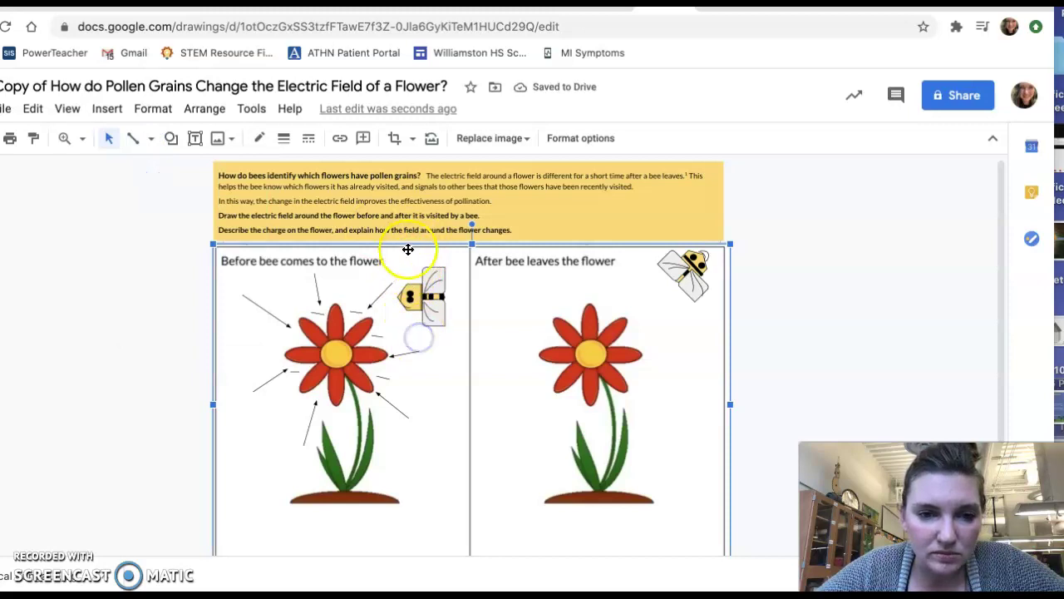
click(405, 277)
click(168, 353)
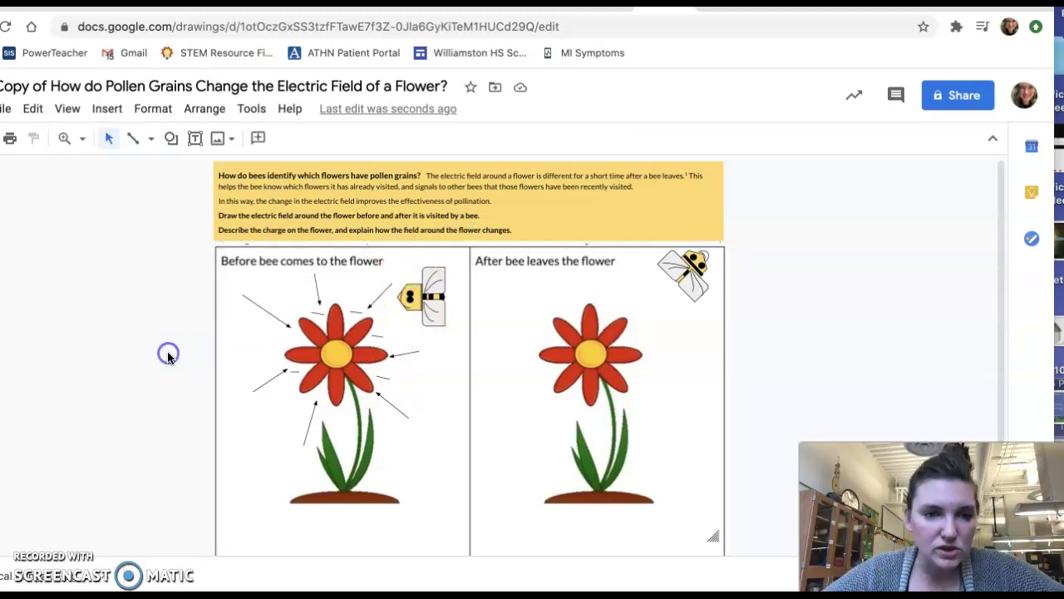
Step: Try to draw crossing short strokes above the "Before" bee, and delete the stray diagonal line
click(133, 141)
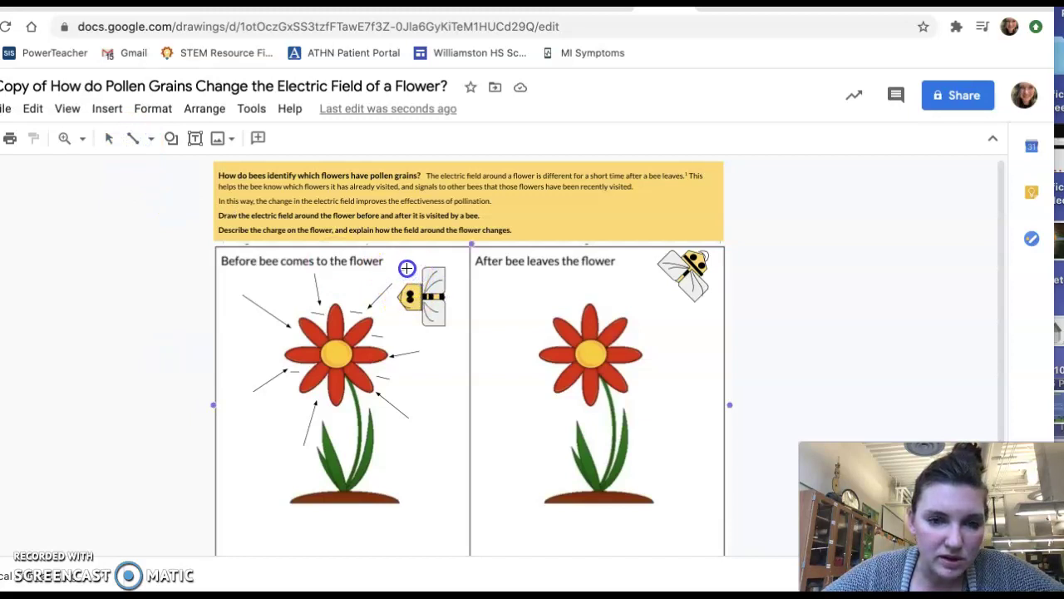
drag(407, 271, 403, 261)
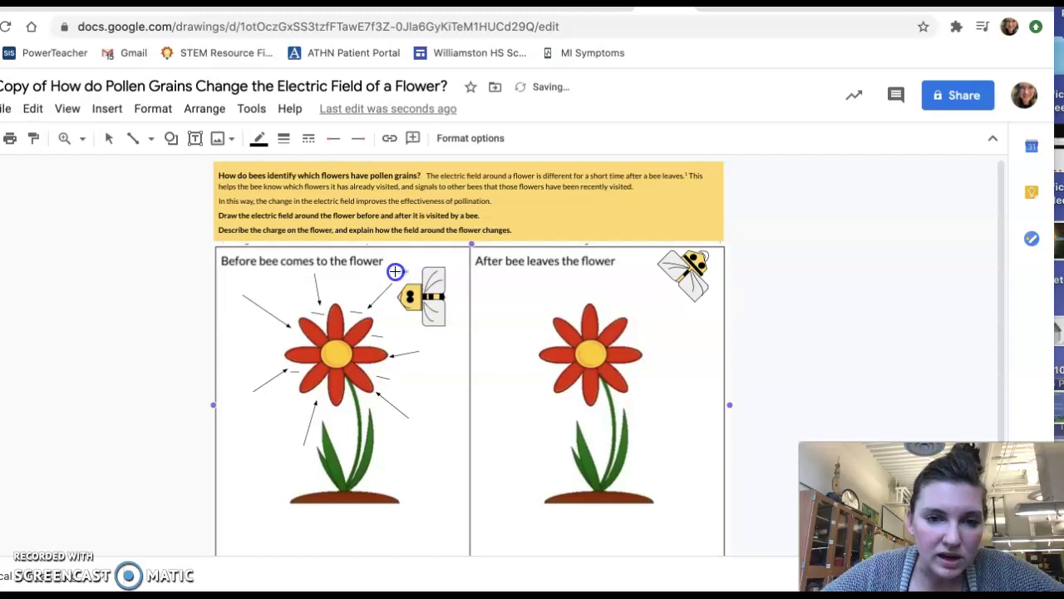
click(397, 275)
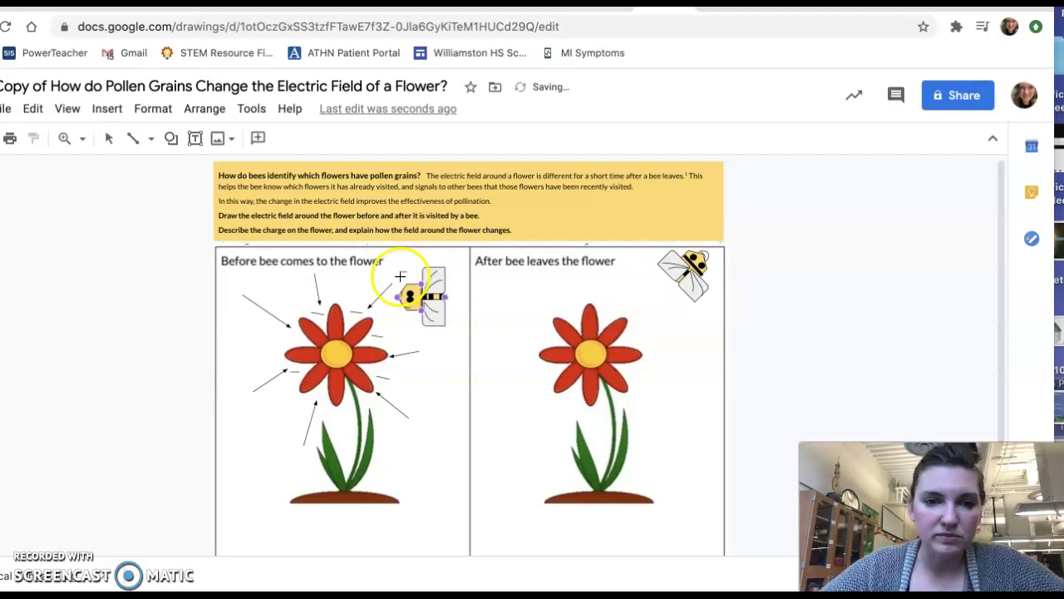
click(406, 272)
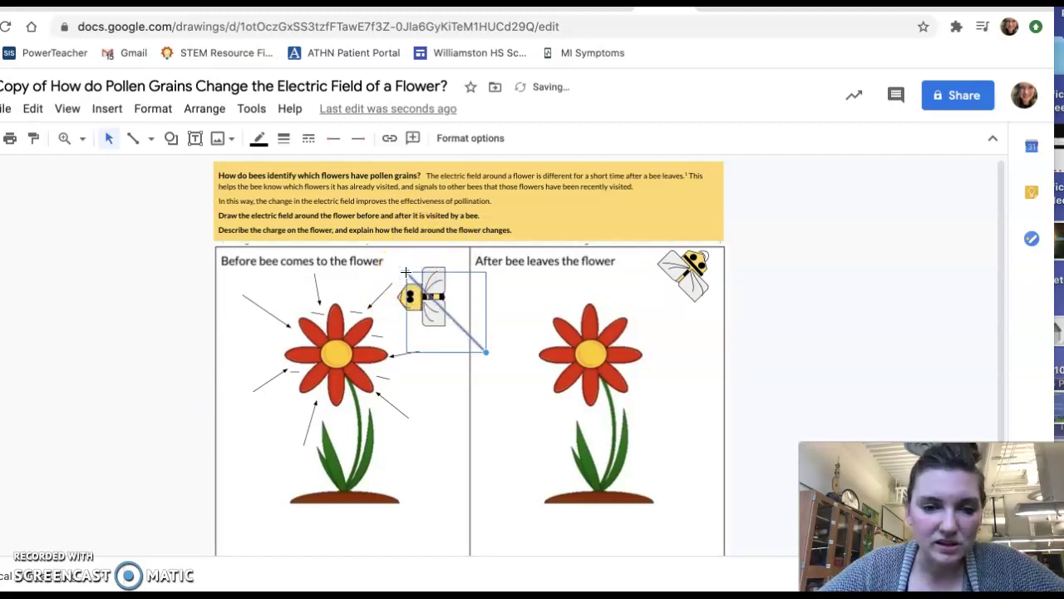
key(Delete)
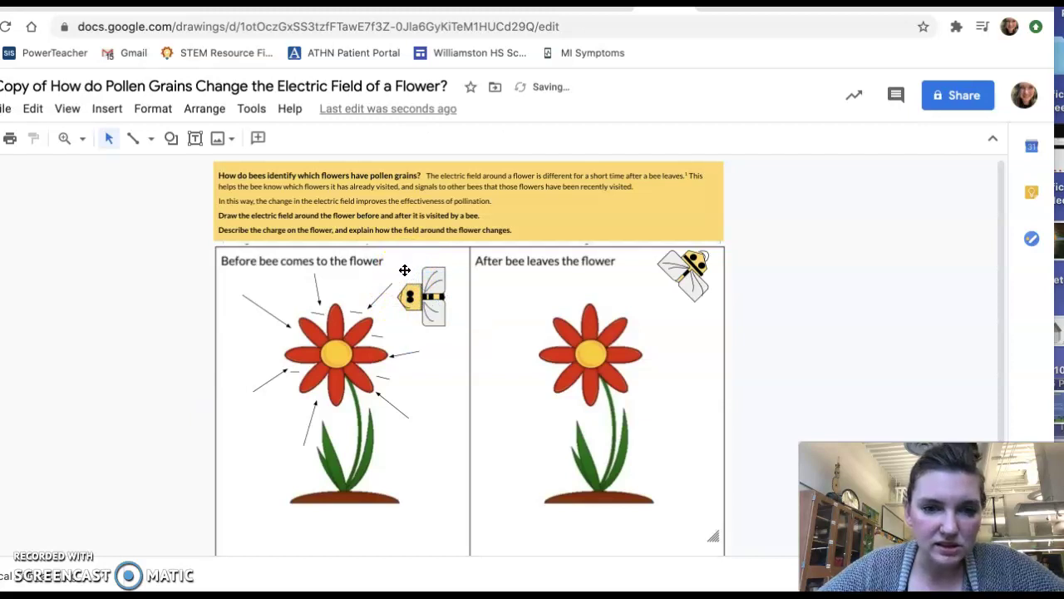
Step: Draw a small plus sign from two crossed short lines just above the bee in the "Before bee comes to the flower" box
click(135, 139)
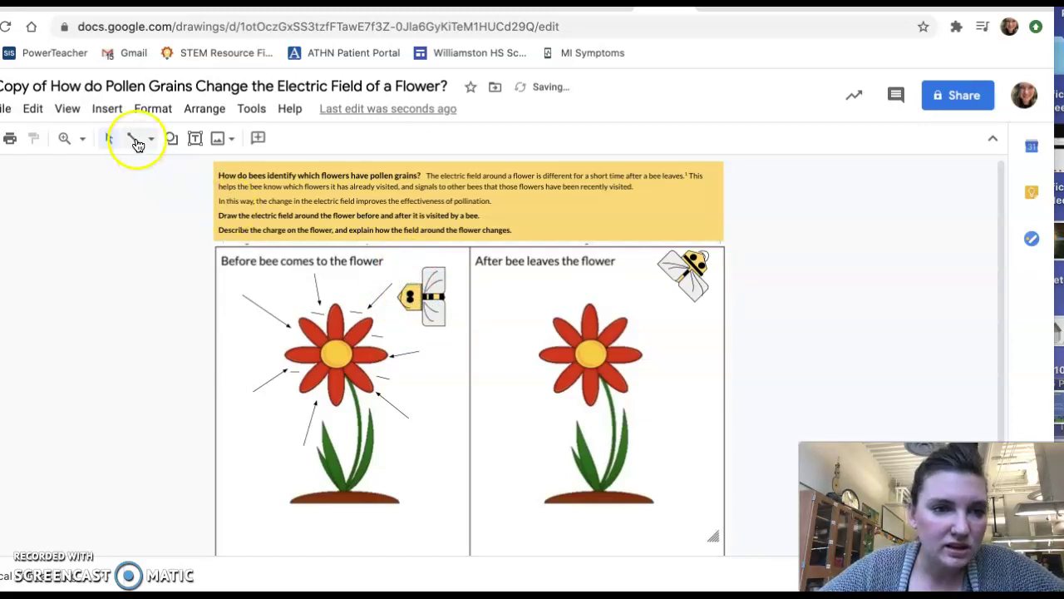
click(143, 142)
click(149, 163)
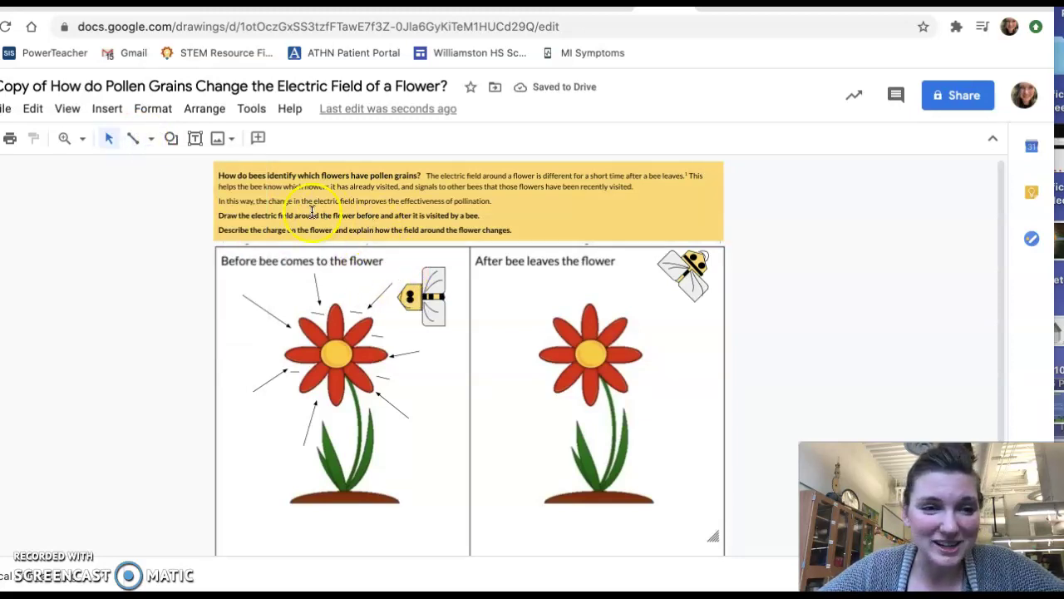
click(151, 139)
click(150, 166)
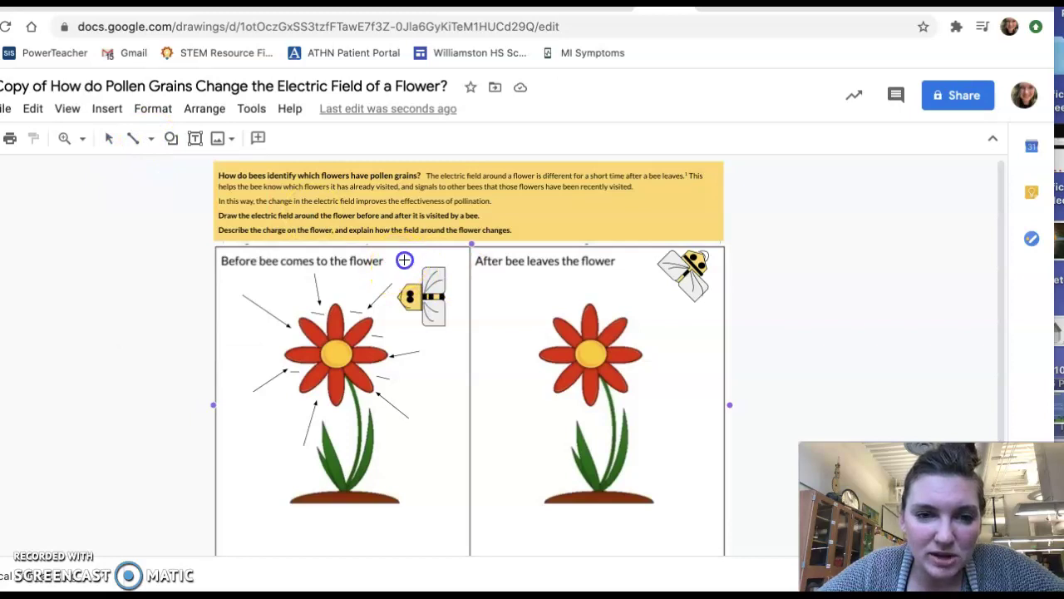
drag(413, 260, 405, 254)
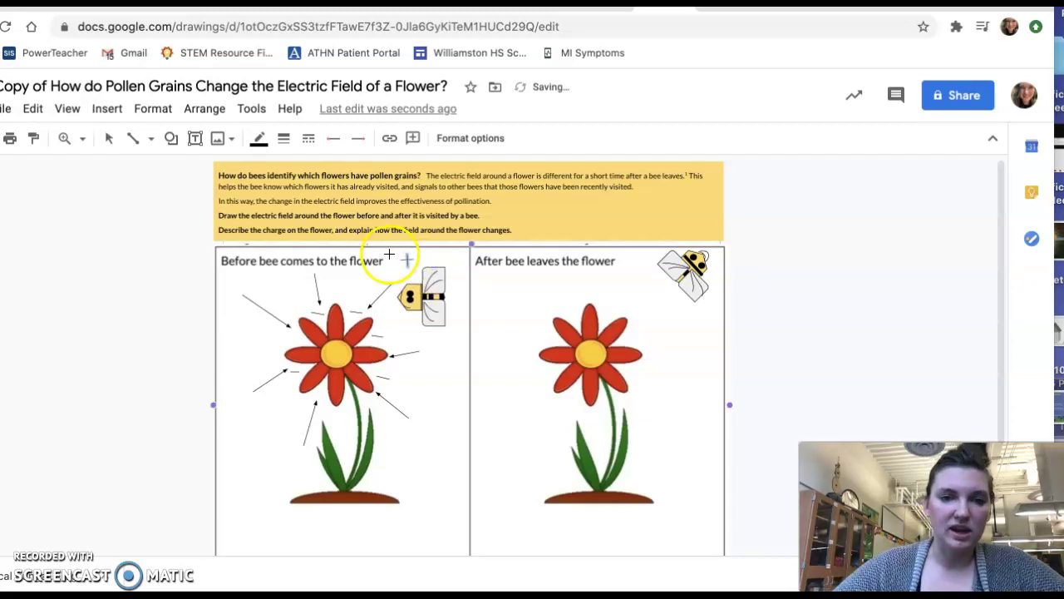
Step: Copy the plus sign's vertical line twice, placing one copy below the "Before" bee and the other just behind it
click(114, 140)
click(389, 250)
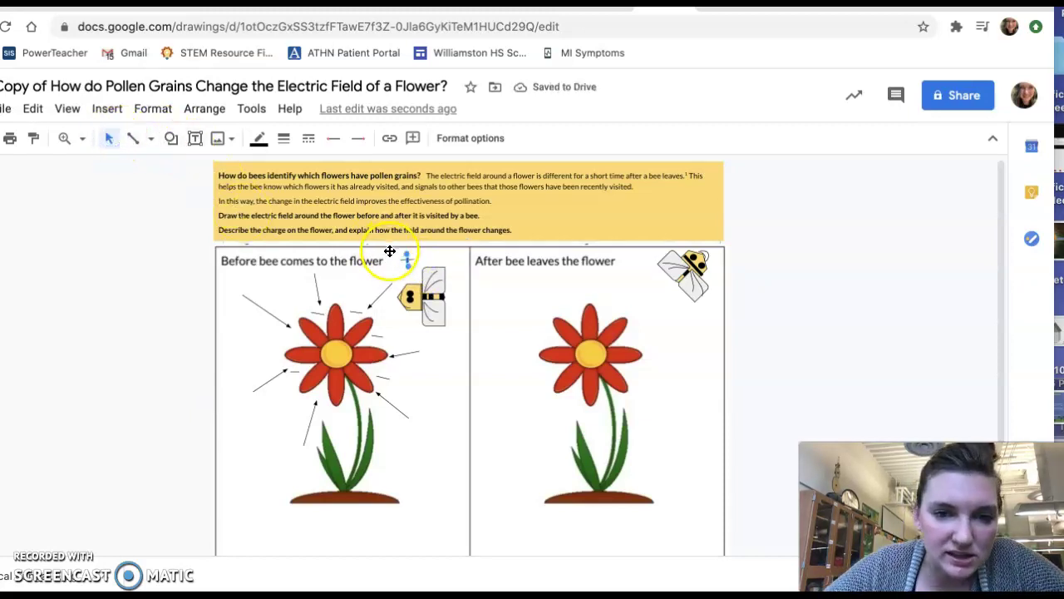
click(394, 254)
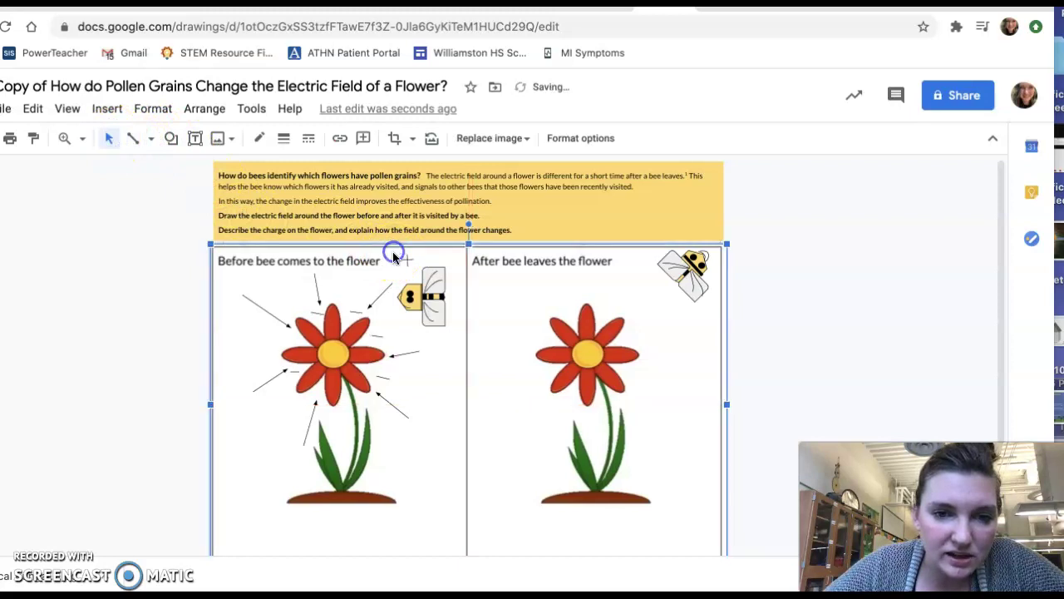
click(405, 259)
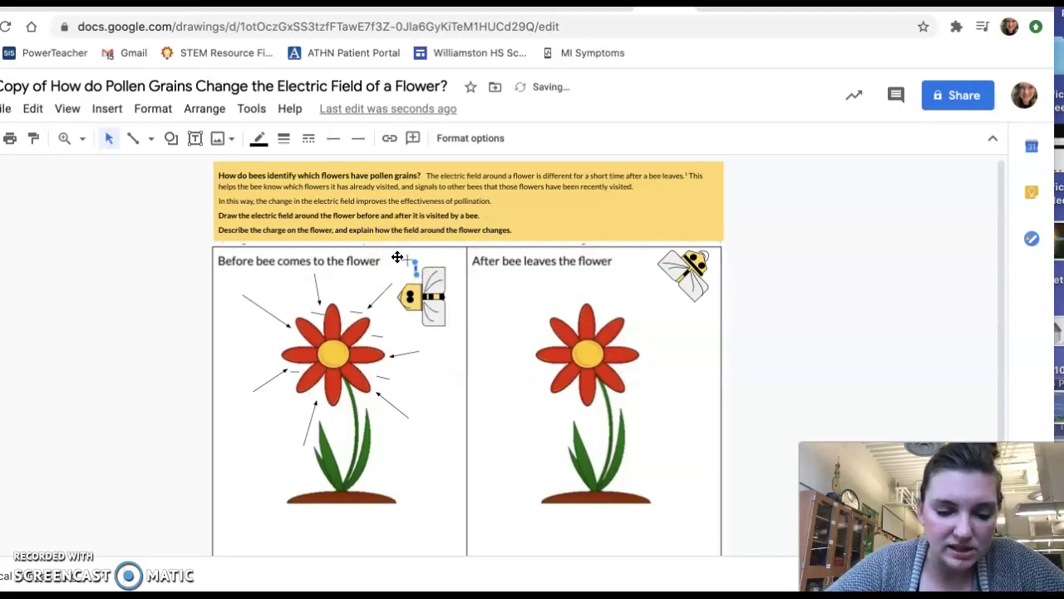
drag(449, 263, 437, 344)
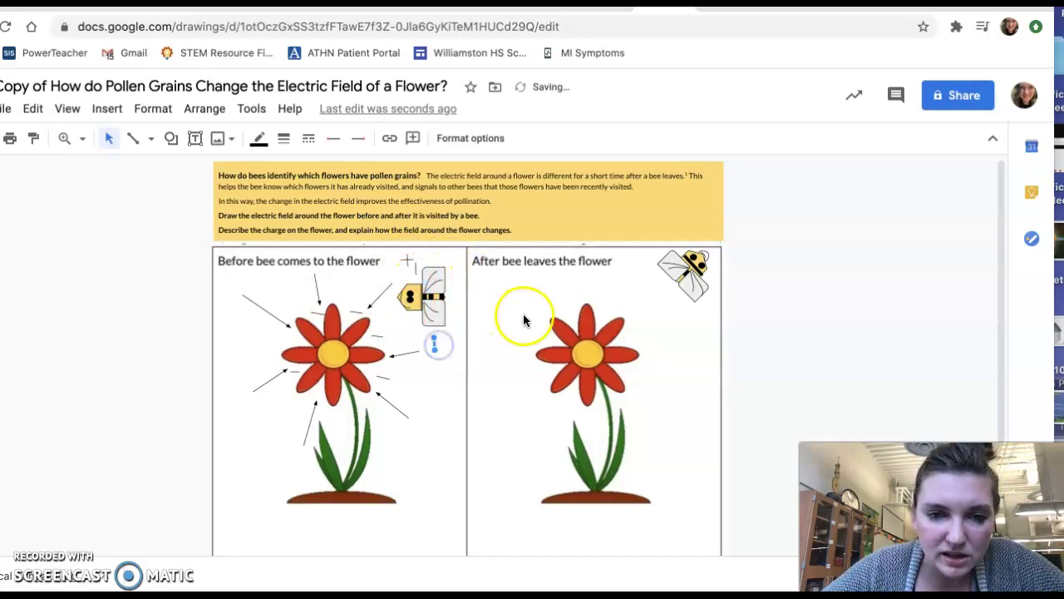
click(451, 287)
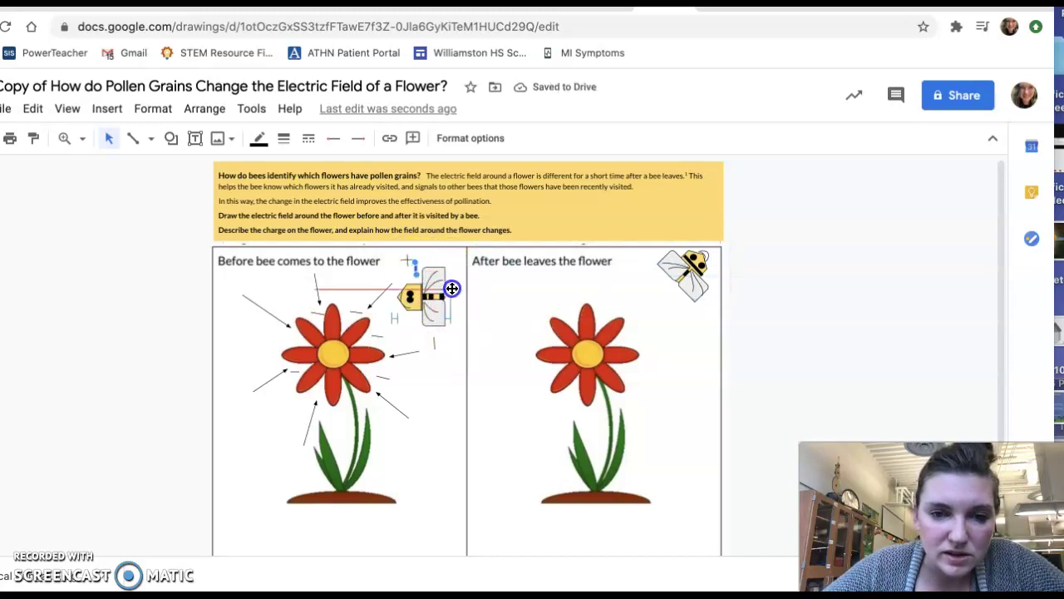
Step: Rotate the vertical line of the plus sign above the "Before" bee clockwise by 90° and place it there horizontally
click(408, 263)
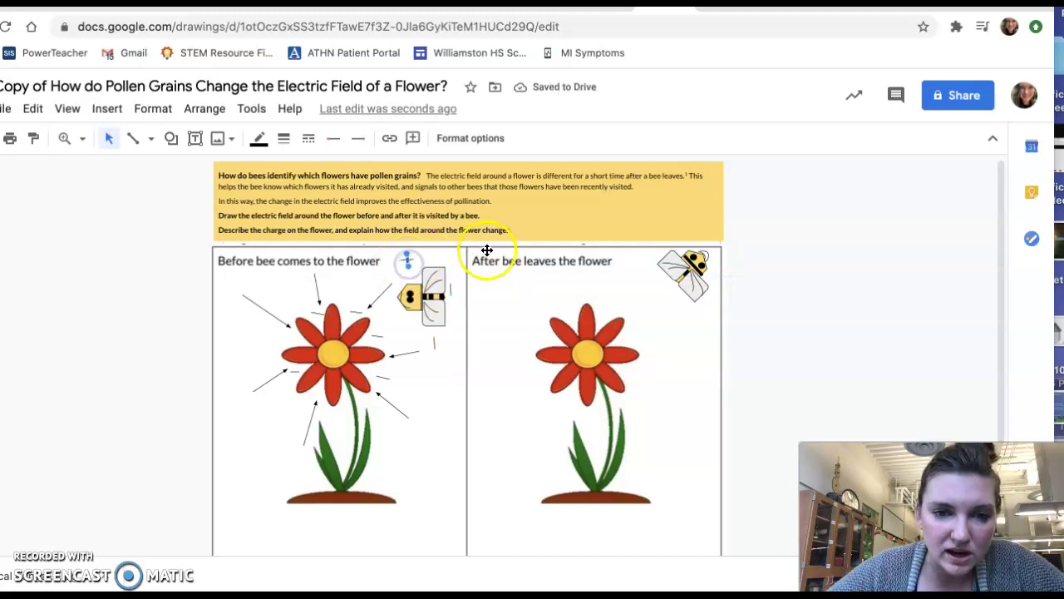
right_click(407, 262)
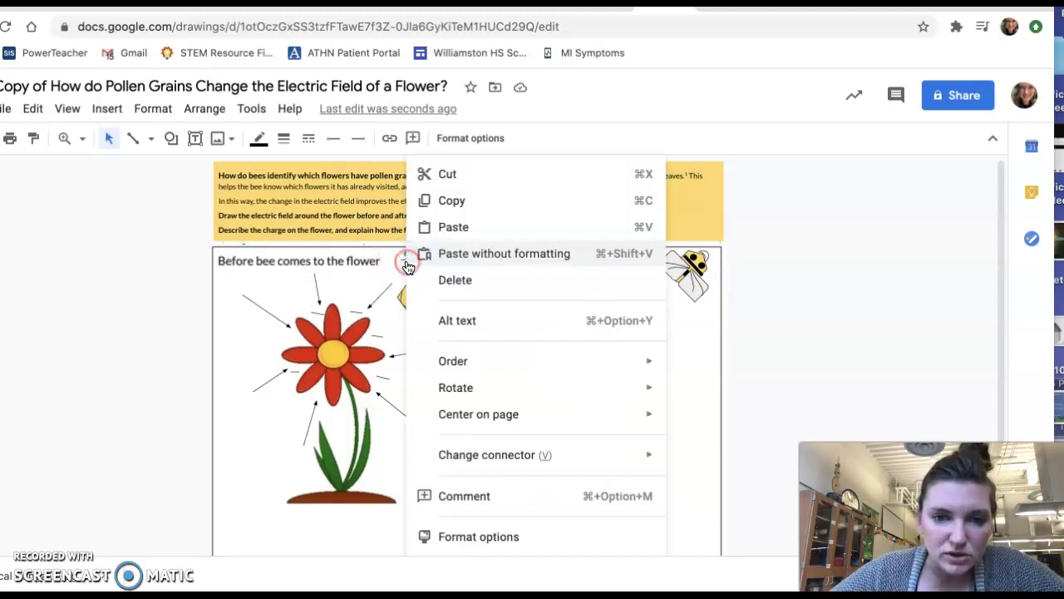
mouse_move(499, 361)
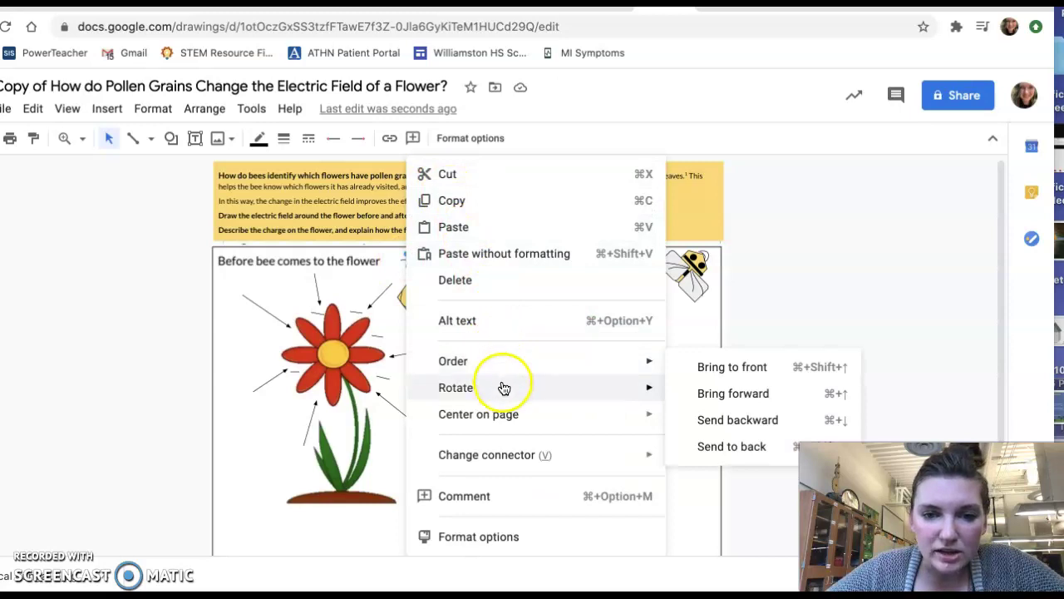
mouse_move(503, 384)
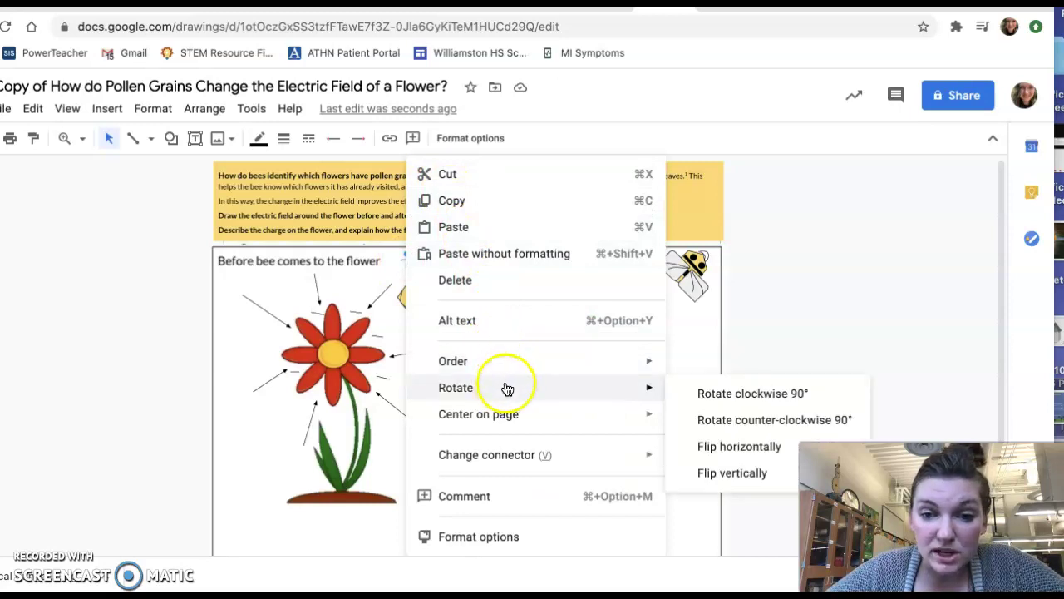
click(717, 399)
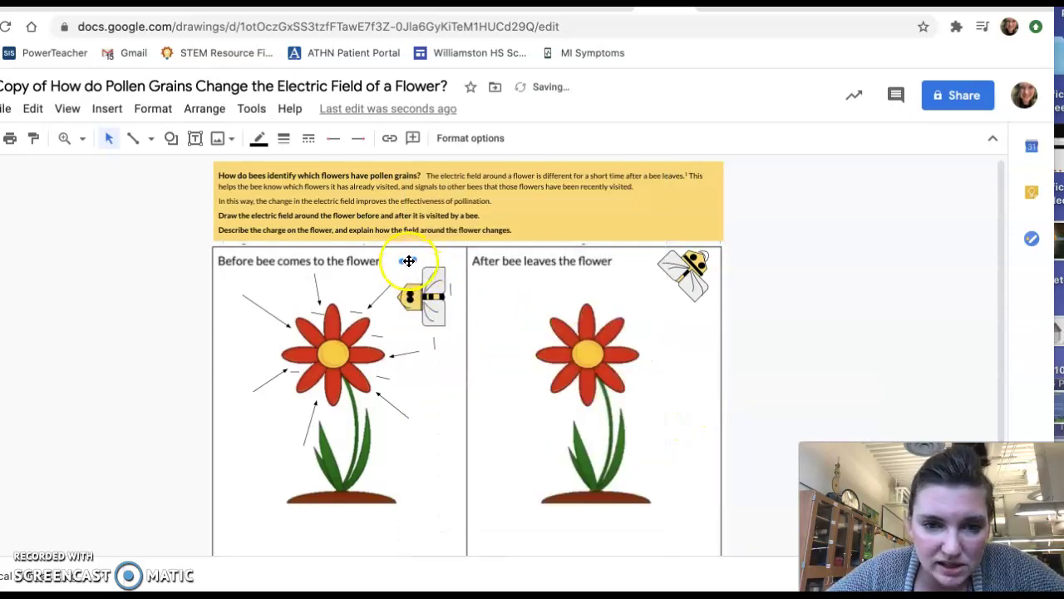
drag(410, 264, 407, 262)
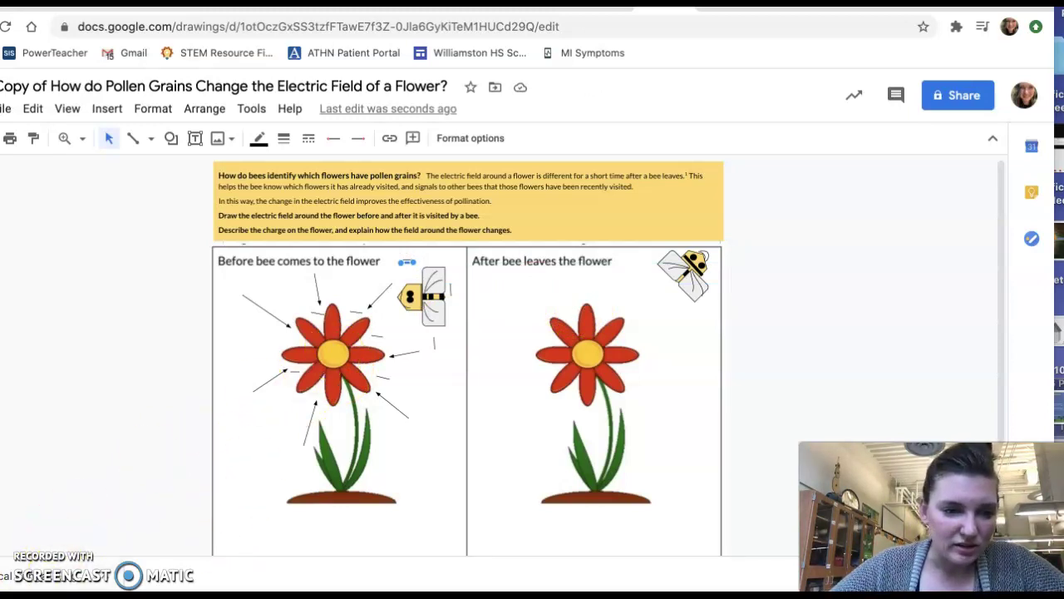
Step: Duplicate the short vertical line below the bee and move the copy across the horizontal line above it, forming a plus sign
click(297, 416)
click(411, 318)
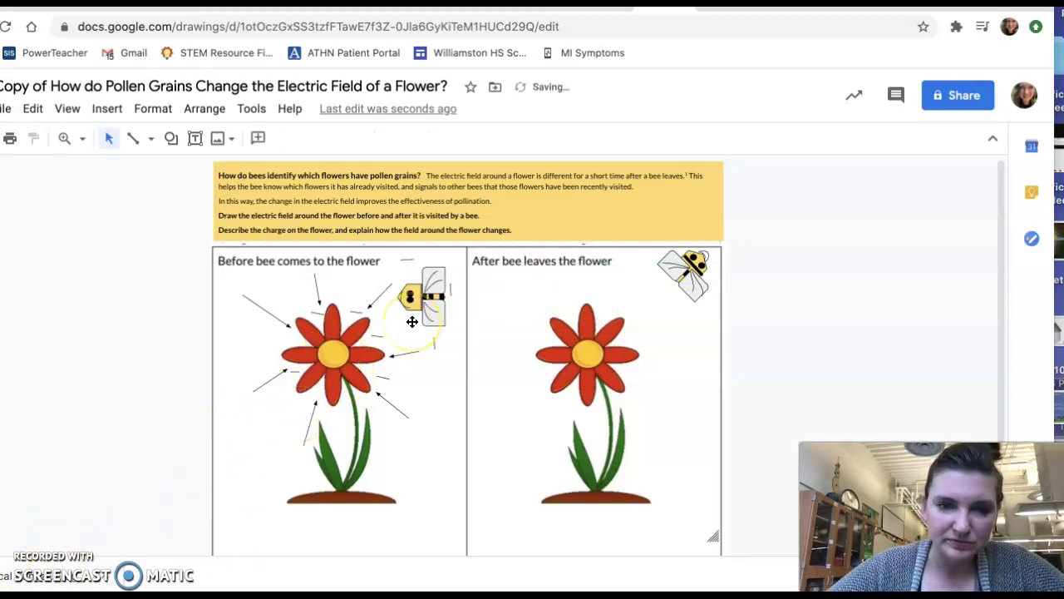
click(434, 342)
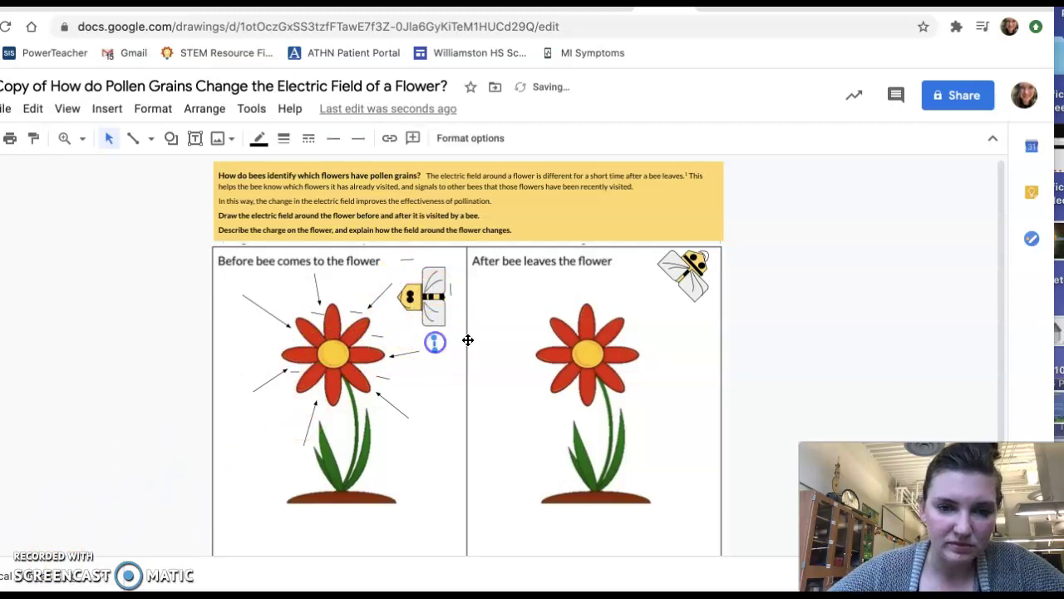
key(ctrl+d)
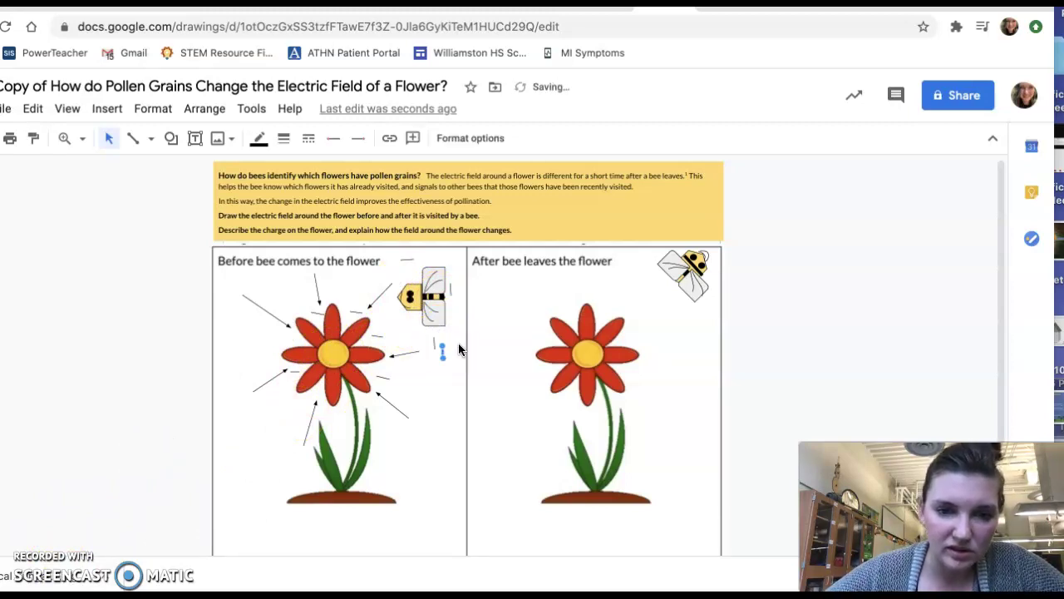
drag(441, 352, 406, 264)
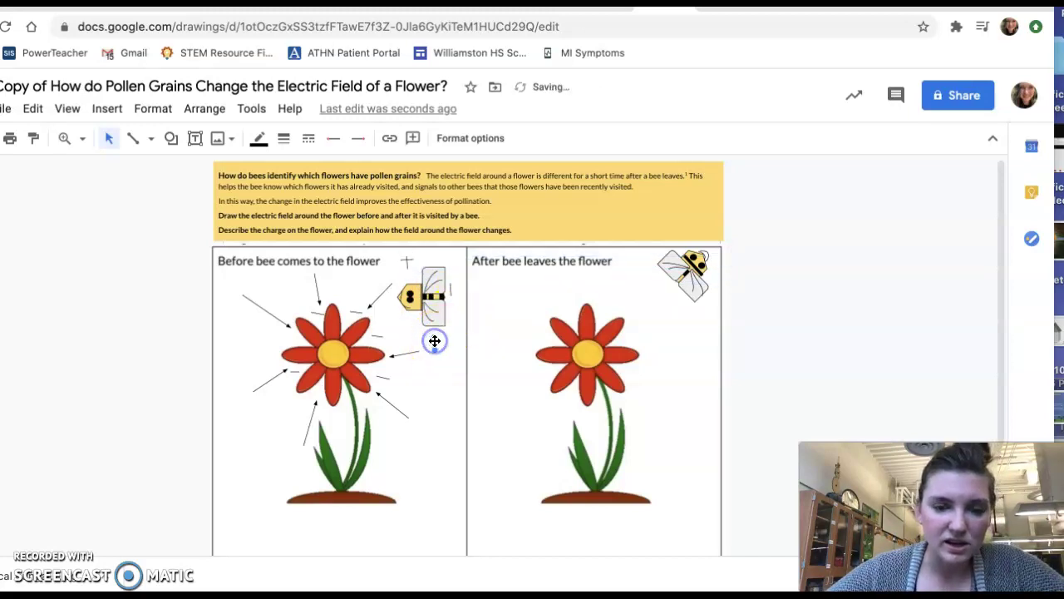
Step: Complete the plus signs below and behind the "Before" bee by placing short lines rotated 90° across their vertical lines
key(ctrl+v)
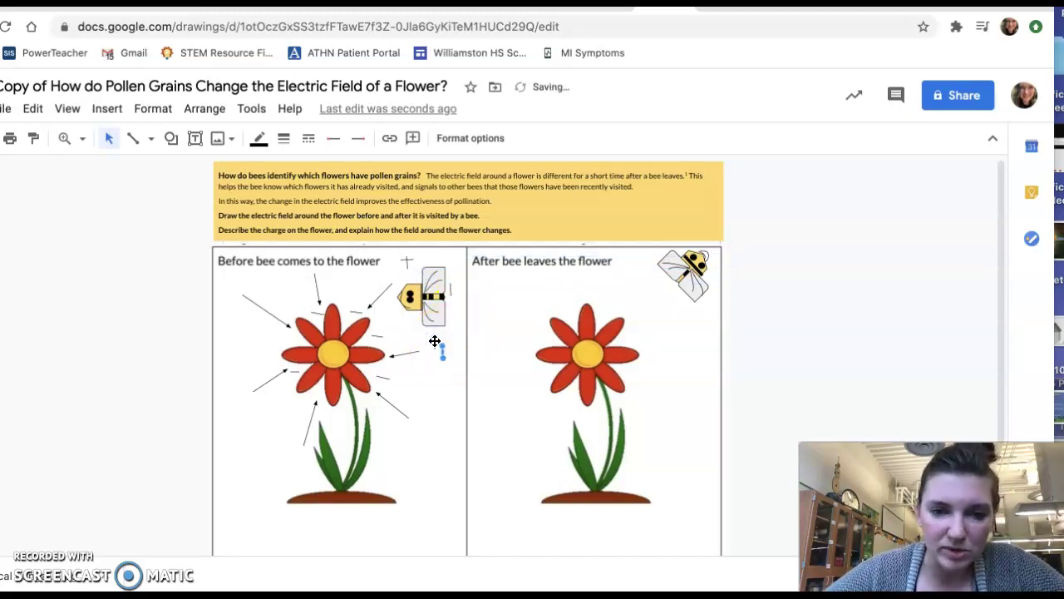
right_click(443, 352)
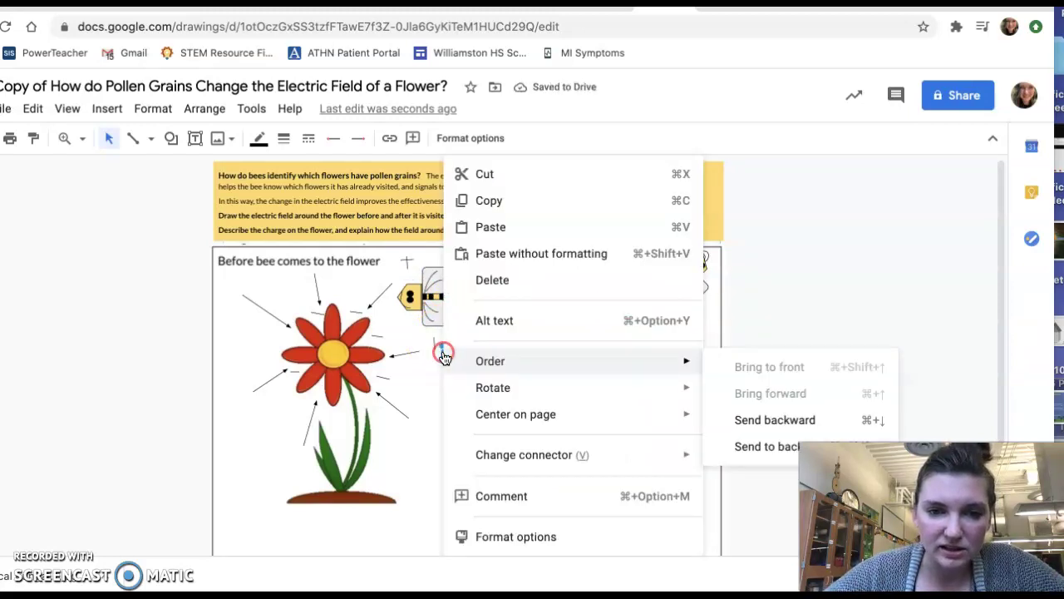
mouse_move(553, 385)
click(730, 391)
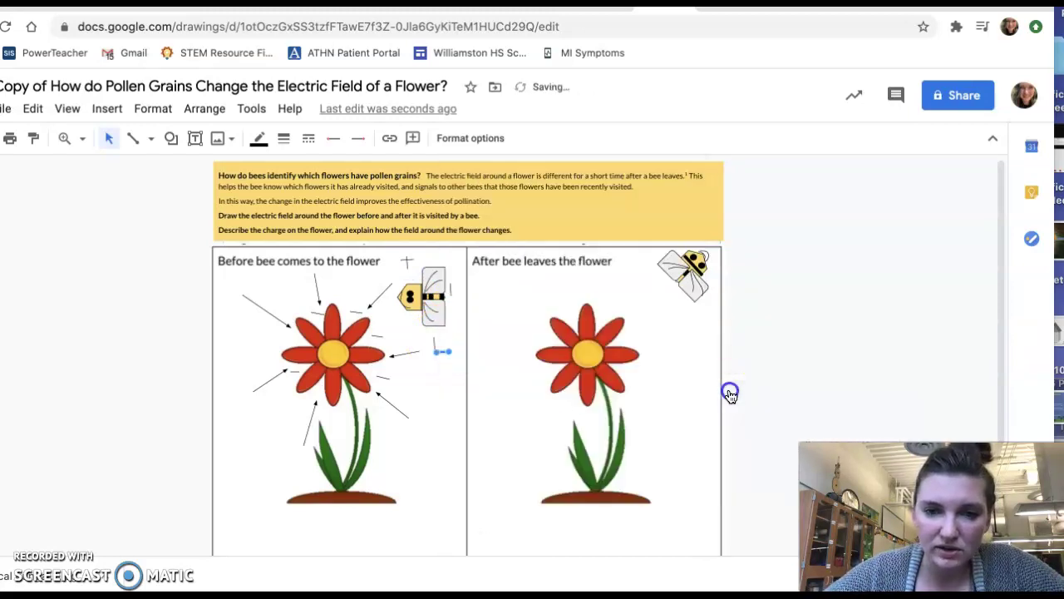
drag(441, 351, 441, 345)
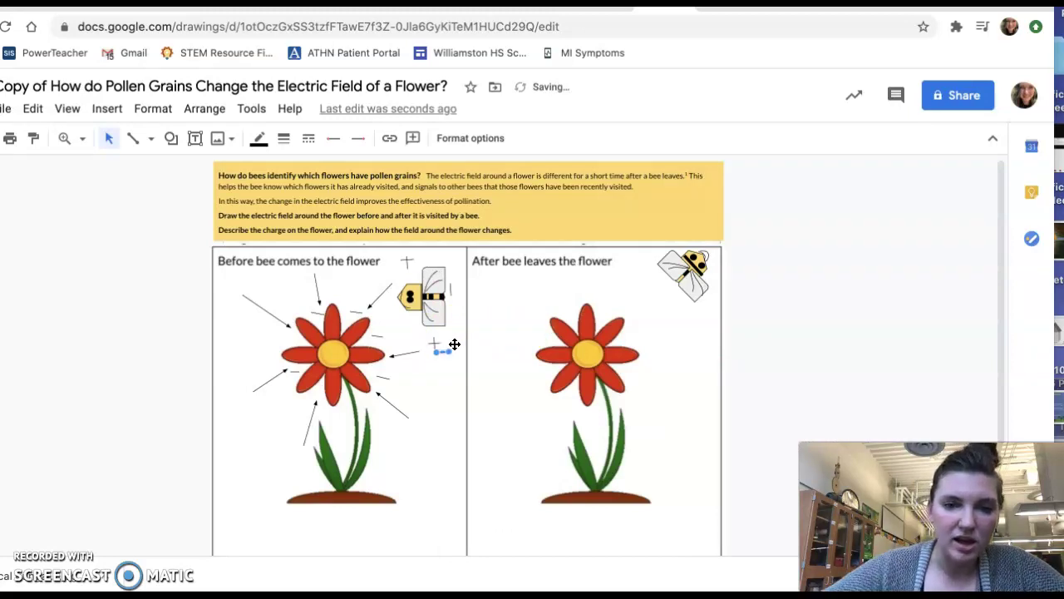
drag(441, 351, 447, 291)
click(455, 265)
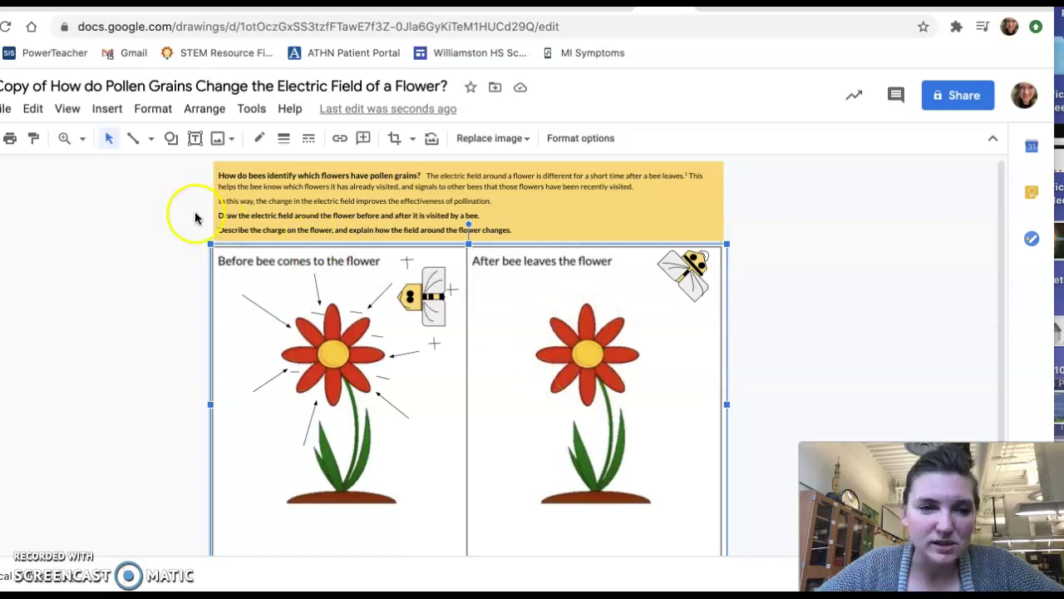
Step: Copy a minus dash from the "Before" flower to the "After" flower twice, beside its upper-left and upper-right petals
click(317, 310)
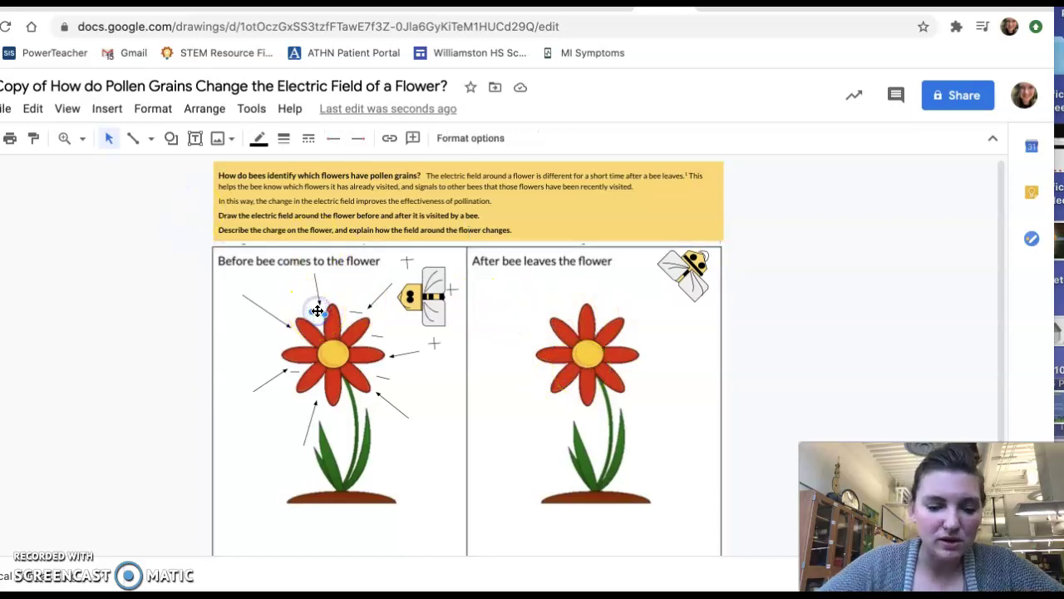
mouse_move(317, 310)
mouse_down()
mouse_move(427, 304)
mouse_move(470, 325)
mouse_move(430, 322)
mouse_up()
drag(332, 311, 551, 341)
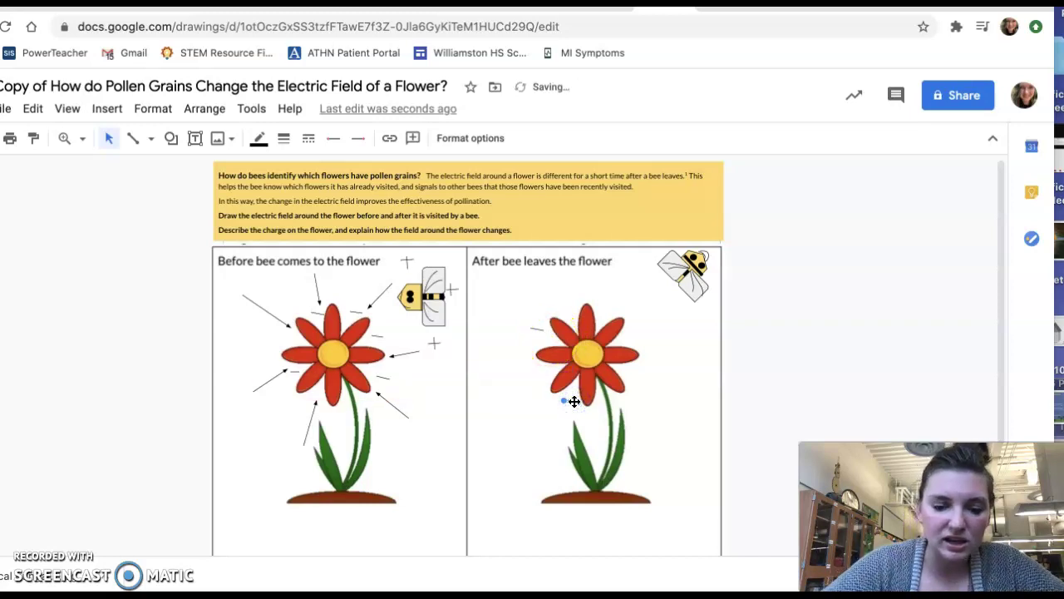
drag(573, 401, 639, 337)
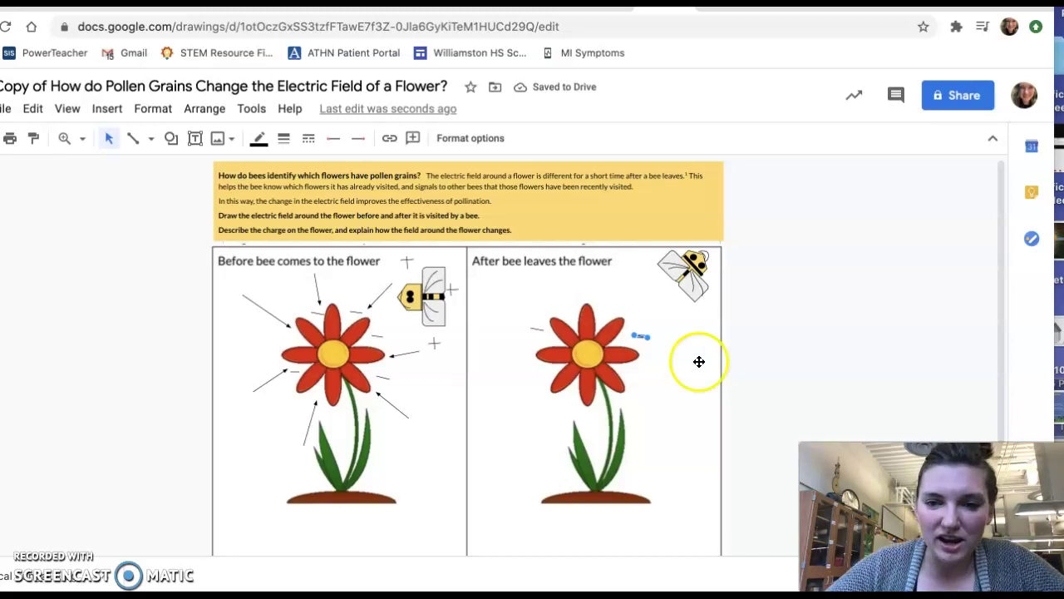
Step: Duplicate the minus dash twice more, placing the copies beside the lower-left and lower-right petals of the "After" flower
click(644, 336)
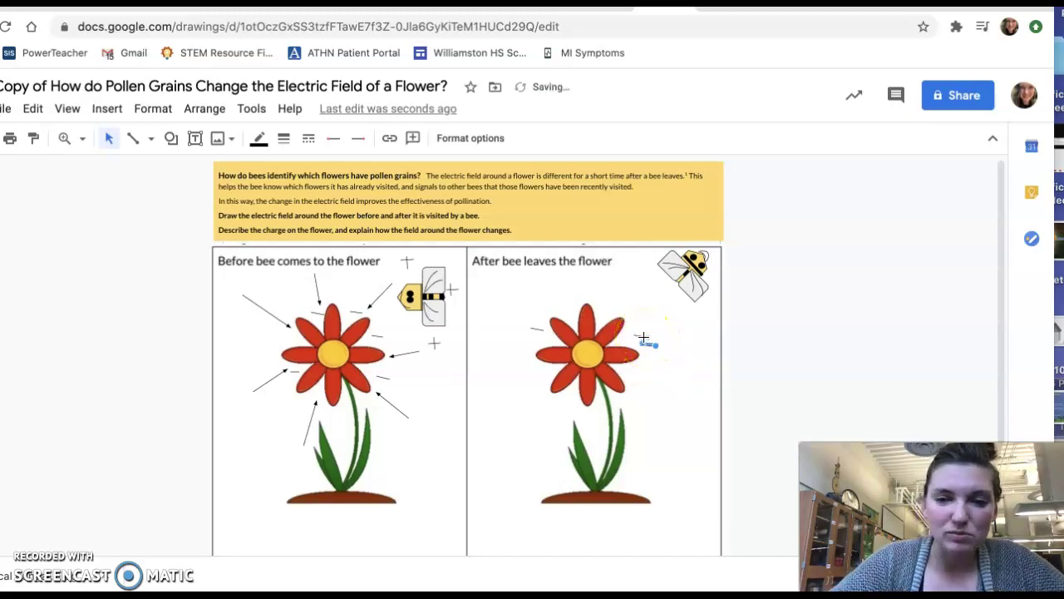
drag(644, 337, 570, 400)
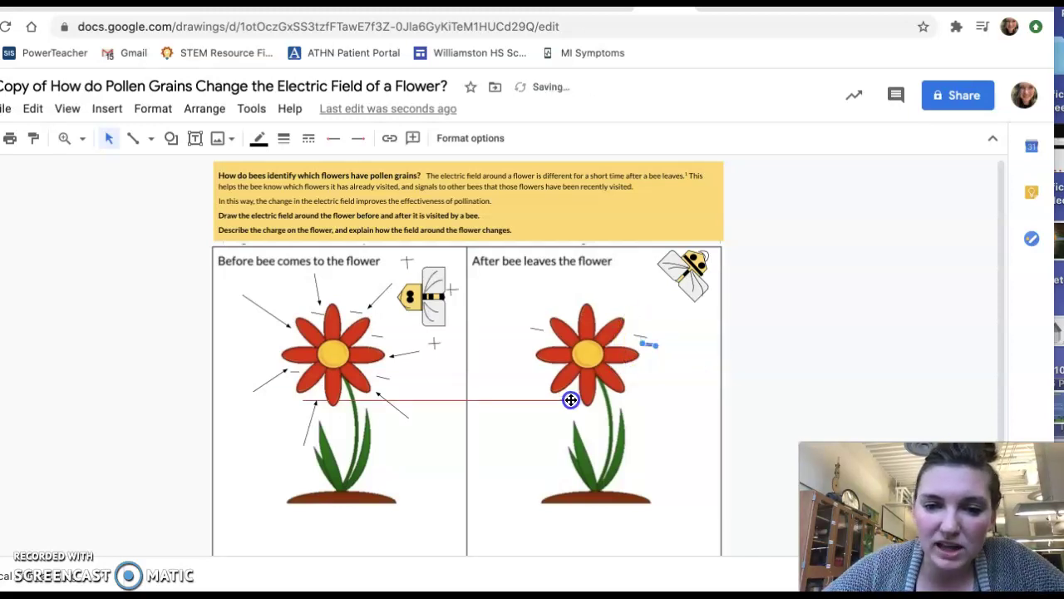
click(662, 397)
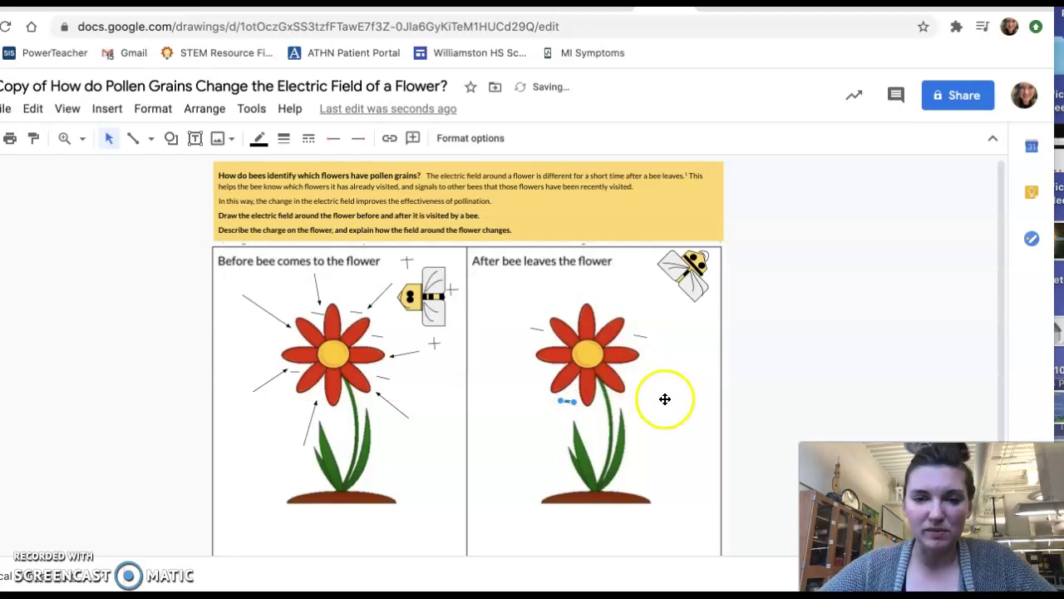
click(582, 404)
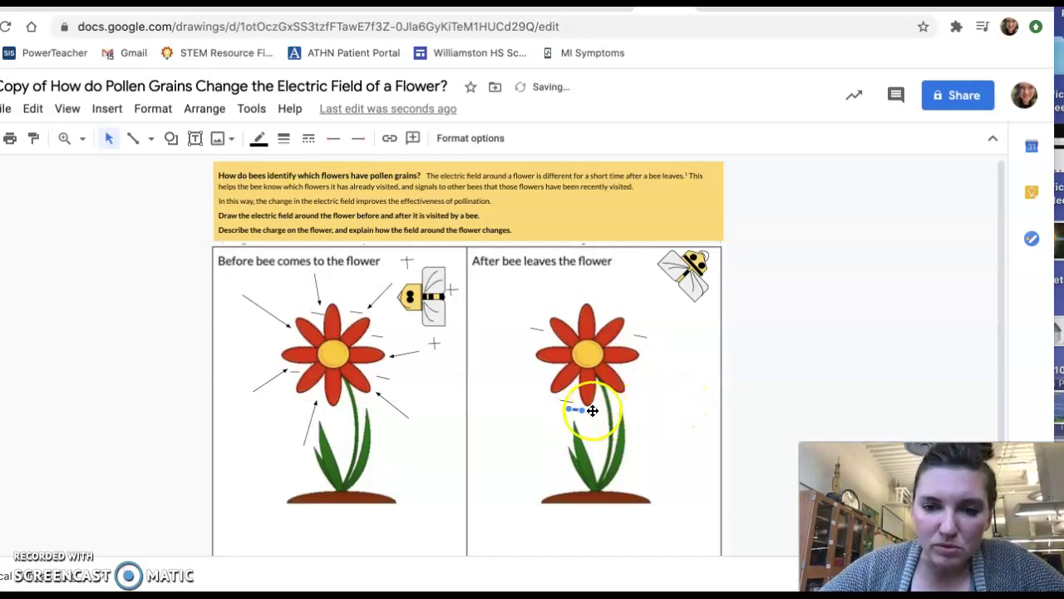
drag(571, 408, 655, 383)
click(724, 373)
Step: Duplicate the lower-right dash, rotate the copy by 90° and place it across the "After" flower's lower-left dash, forming a plus sign
click(655, 383)
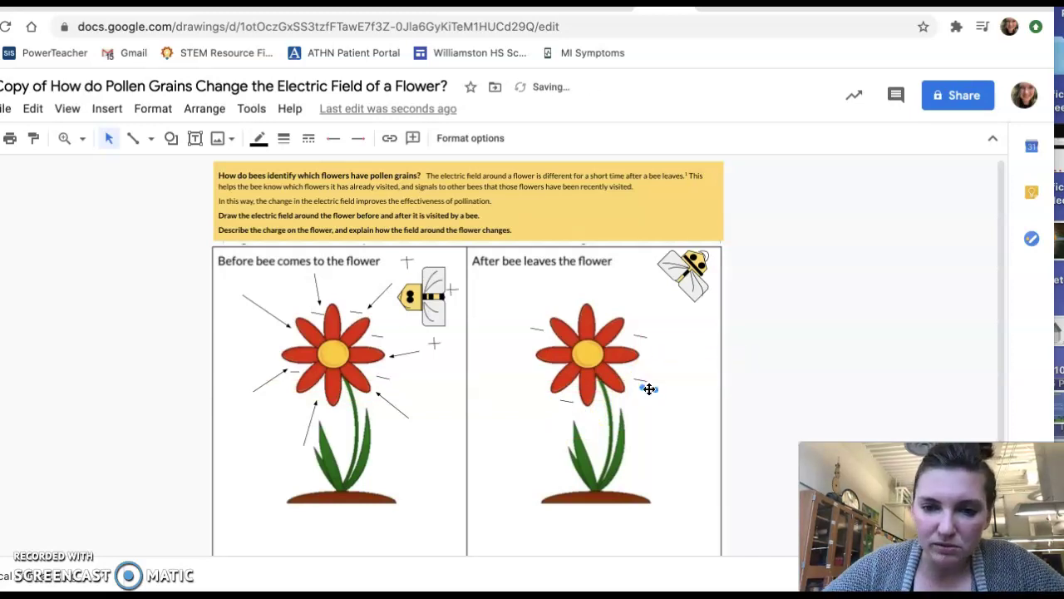
right_click(649, 388)
click(613, 397)
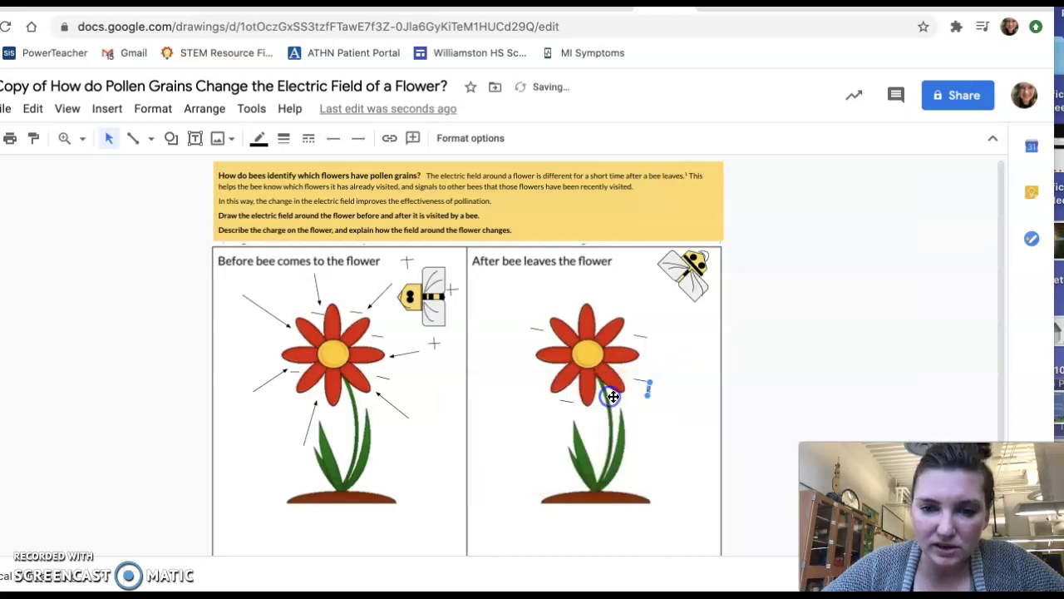
click(646, 387)
drag(646, 387, 575, 408)
Step: Place a vertical line across the dash beside the "After" flower's upper-right petals, forming a plus sign
drag(640, 336, 640, 336)
click(688, 371)
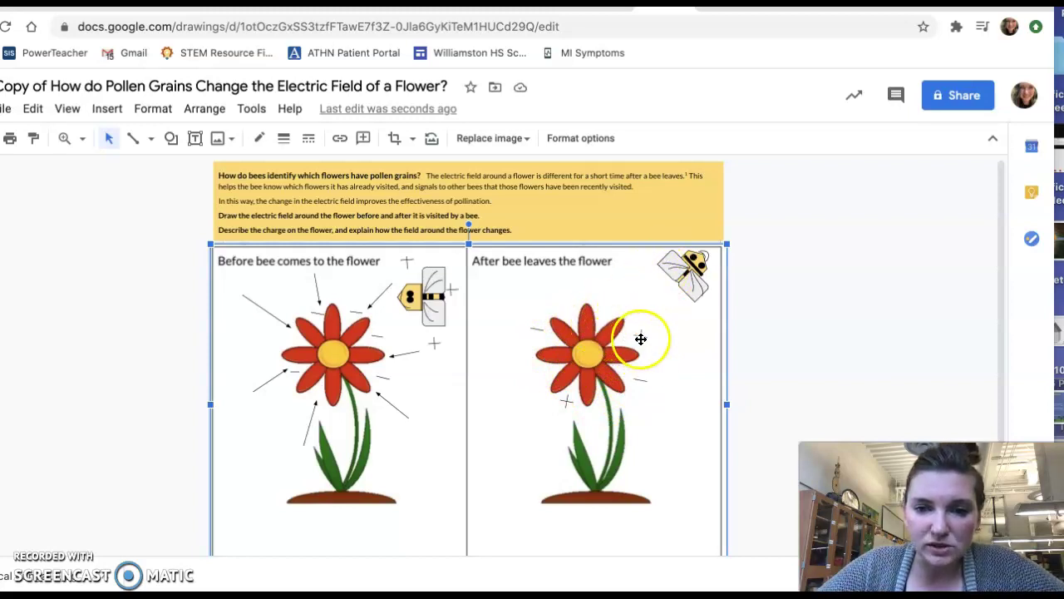
click(109, 141)
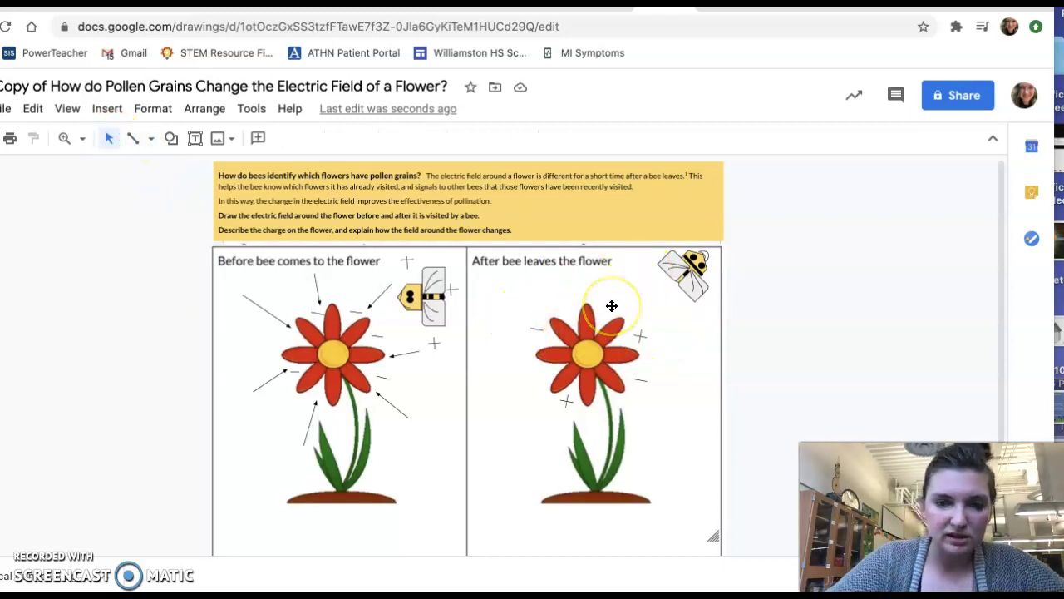
Step: Form a plus sign just left of the "After" bee from a copied vertical line and a copied dash
drag(612, 306, 646, 264)
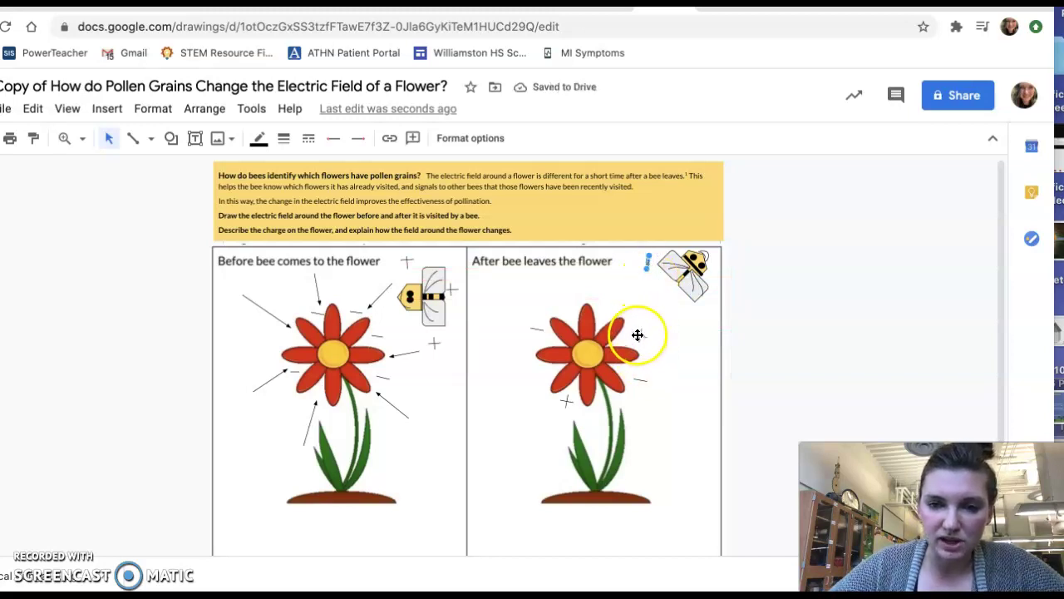
click(636, 335)
key(ctrl+v)
click(643, 381)
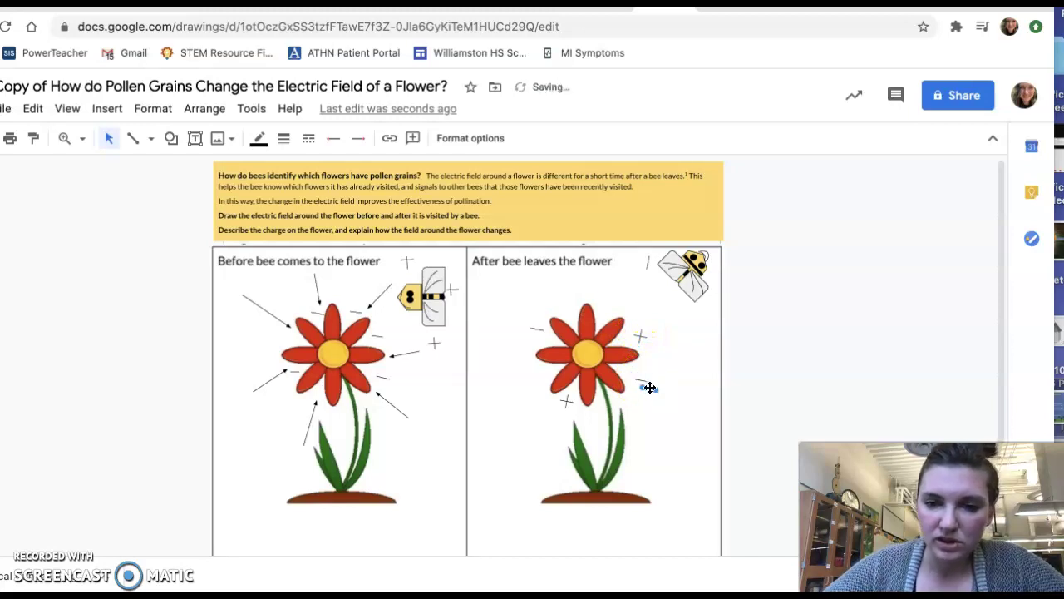
drag(650, 390, 646, 263)
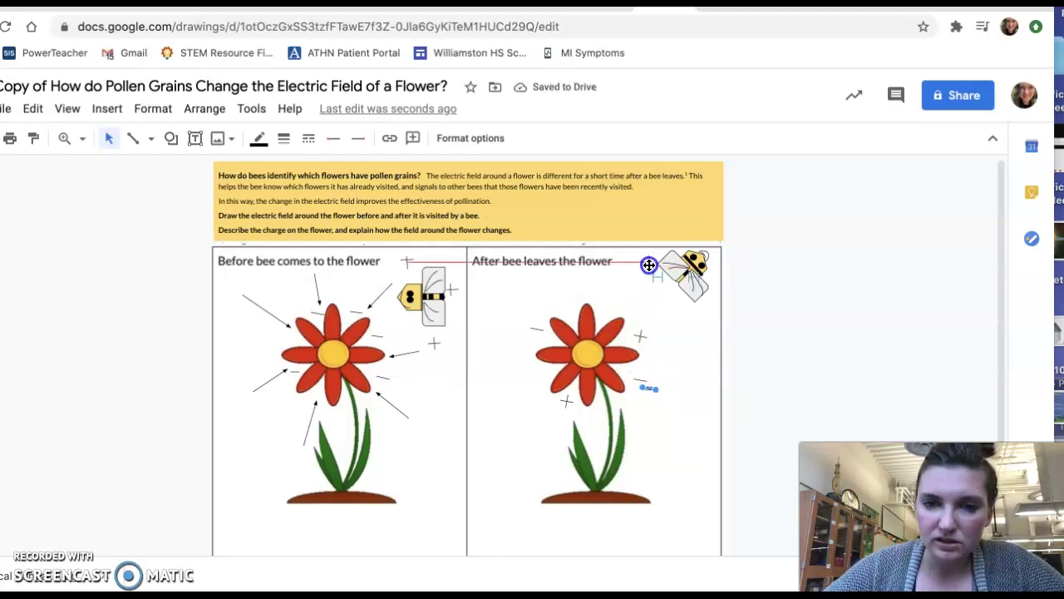
Step: Duplicate the dash beside the "After" flower's lower-right petals and place the copy as a minus sign just below the "After" bee
click(642, 379)
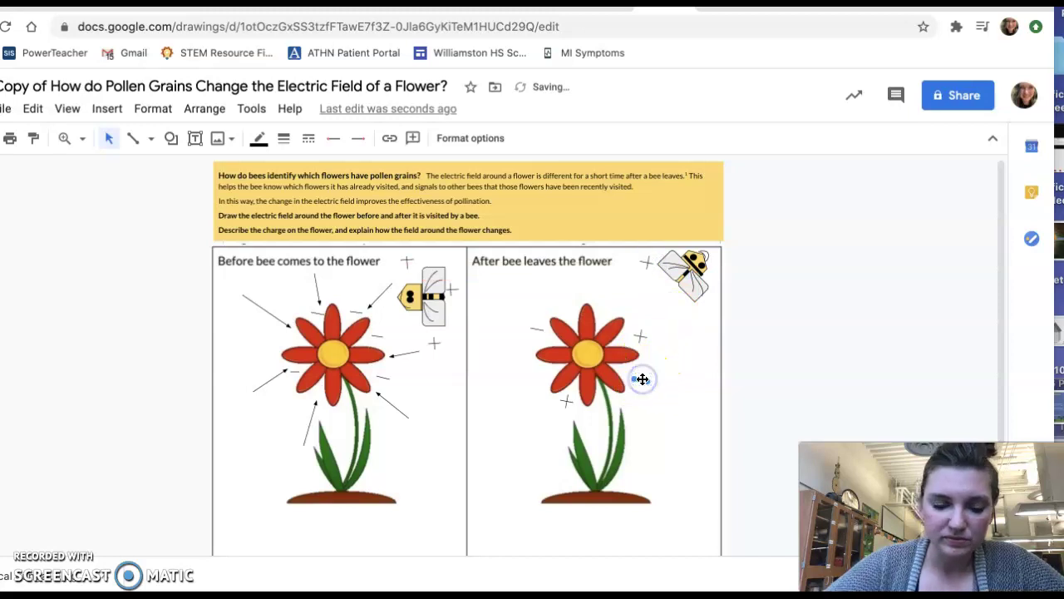
click(644, 384)
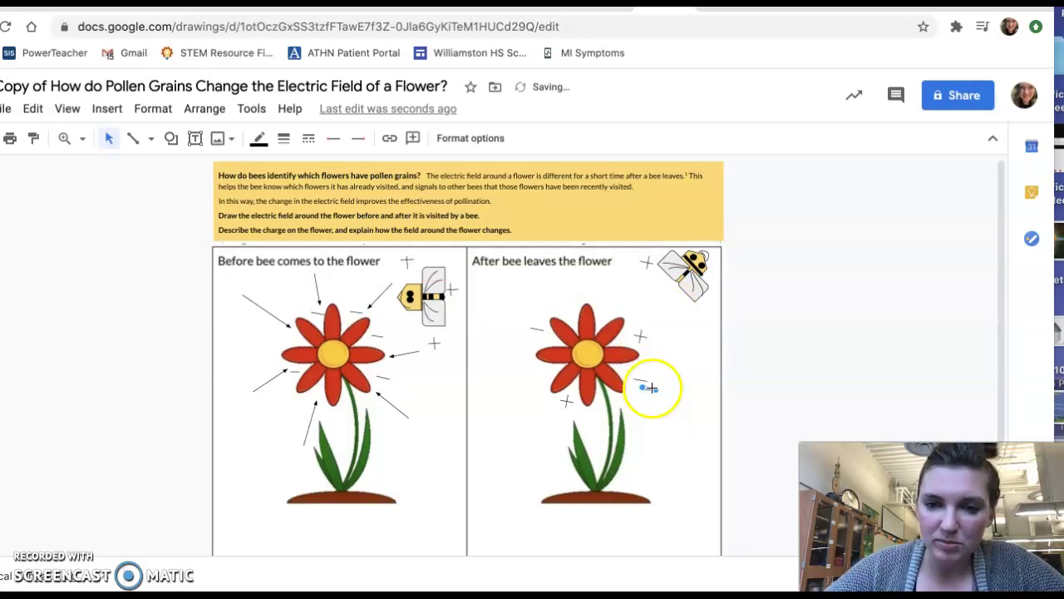
drag(651, 388, 703, 304)
click(701, 332)
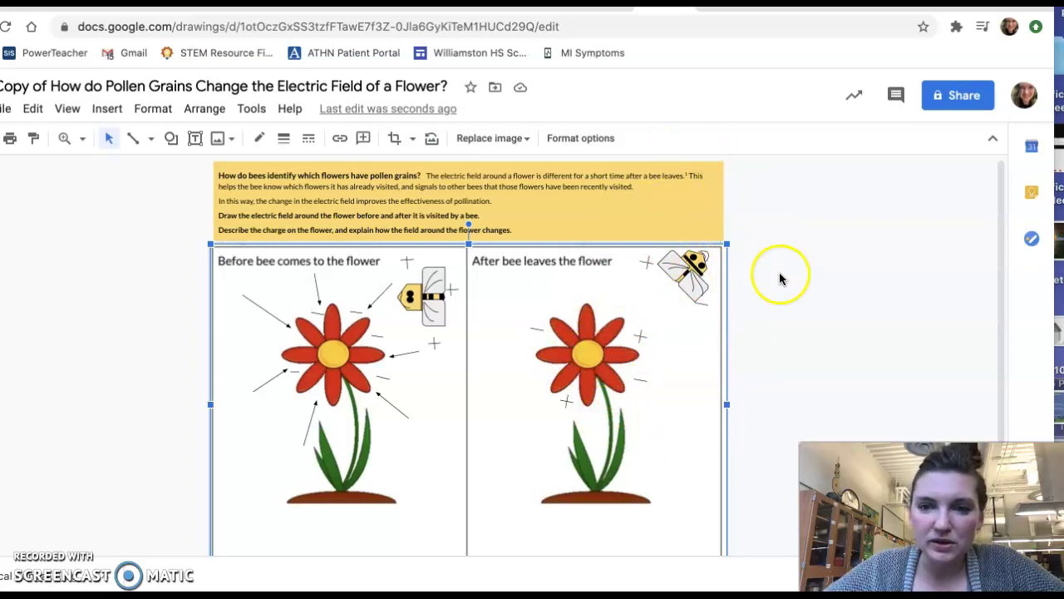
Step: Switch to the Detecting Oncoming Thunderstorms document and examine the lightning illustration in Figure 2 and Franklin's bells in Figure 3
click(706, 3)
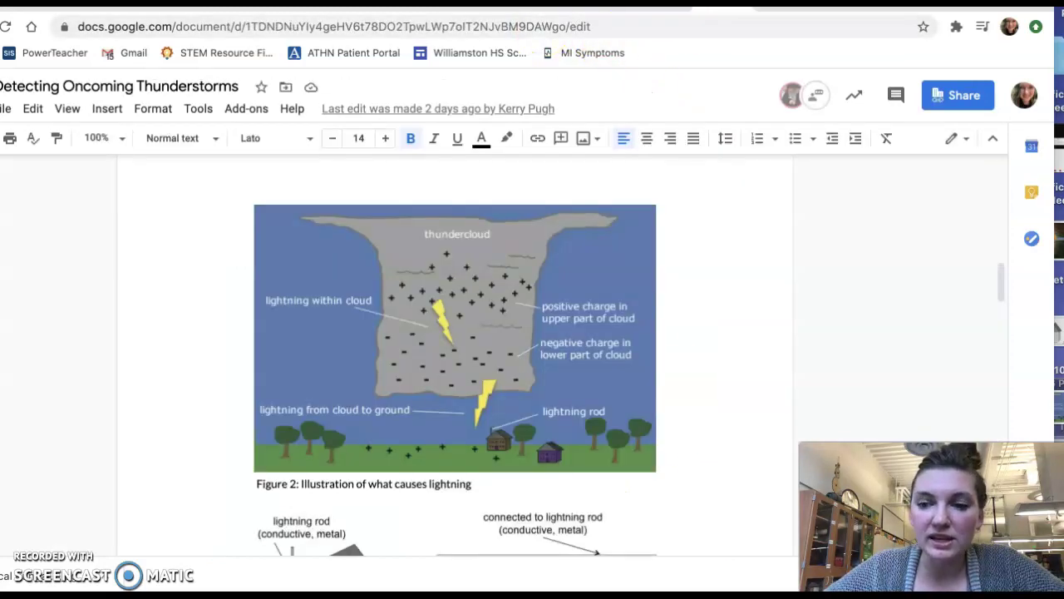
click(714, 215)
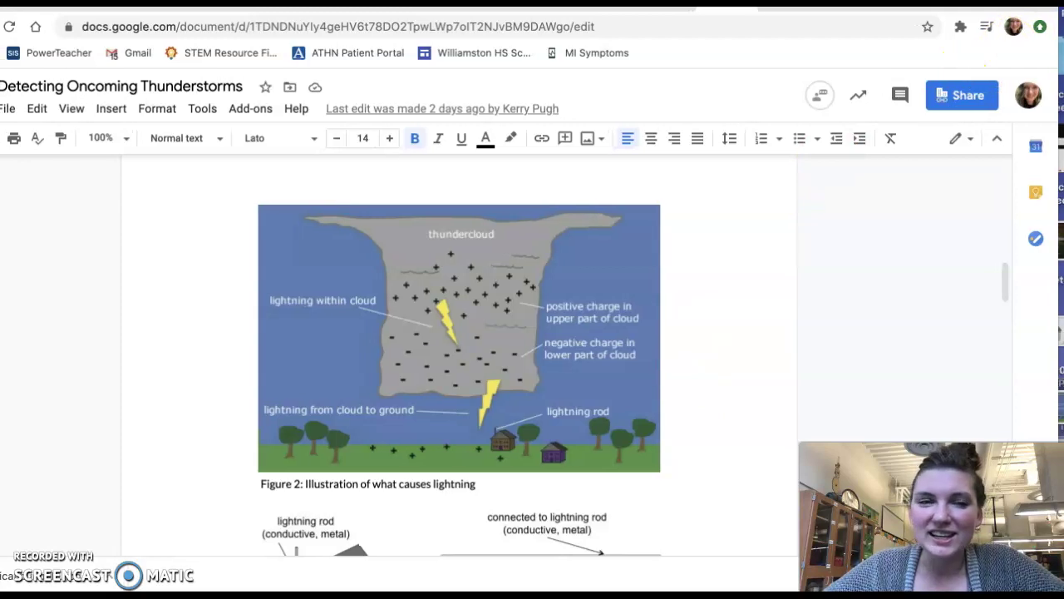
click(496, 397)
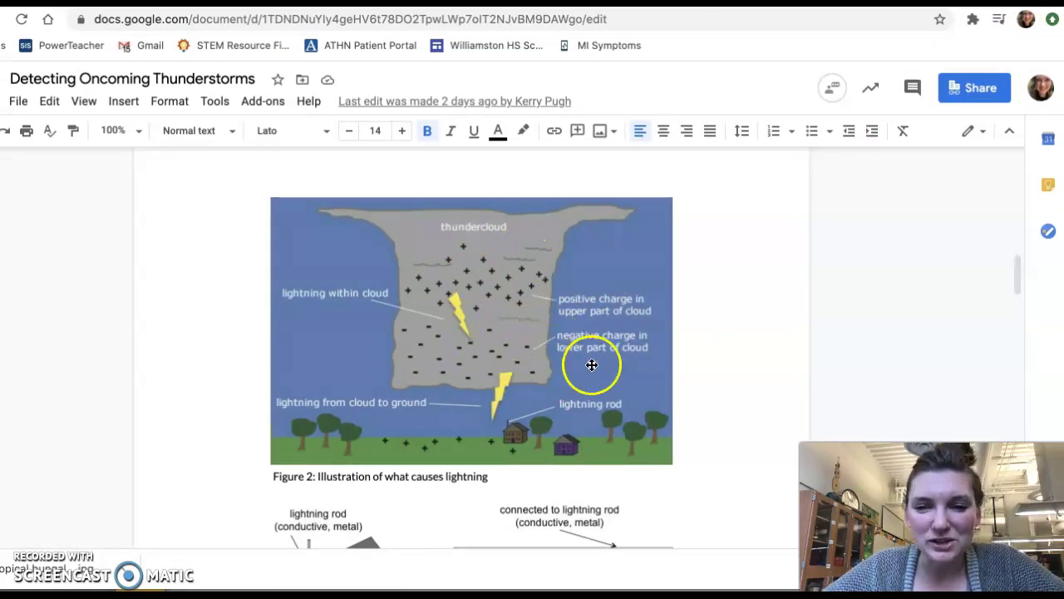
scroll(592, 364, down, 5)
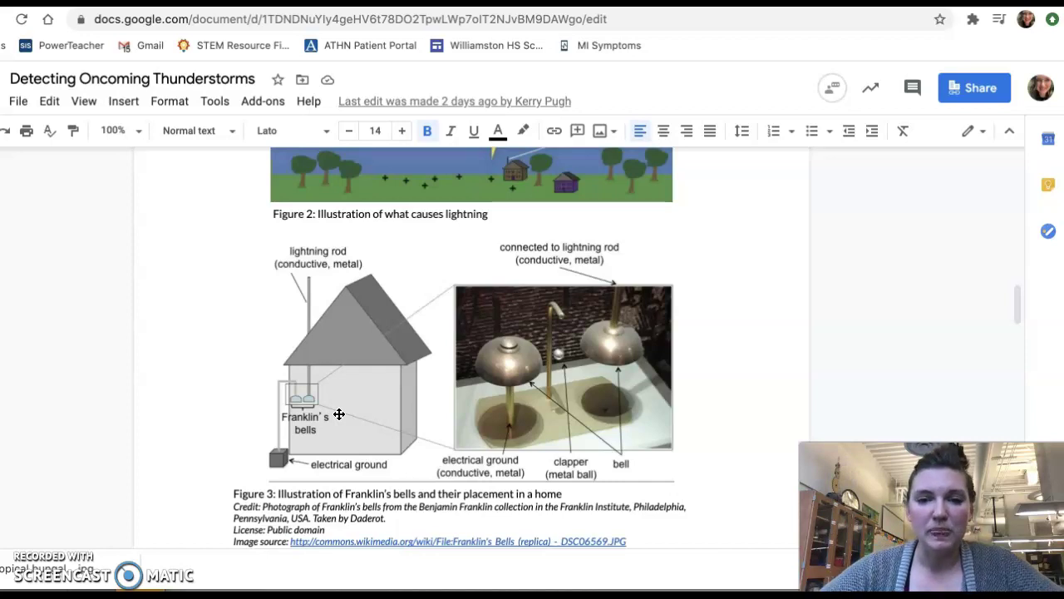
scroll(718, 386, down, 1)
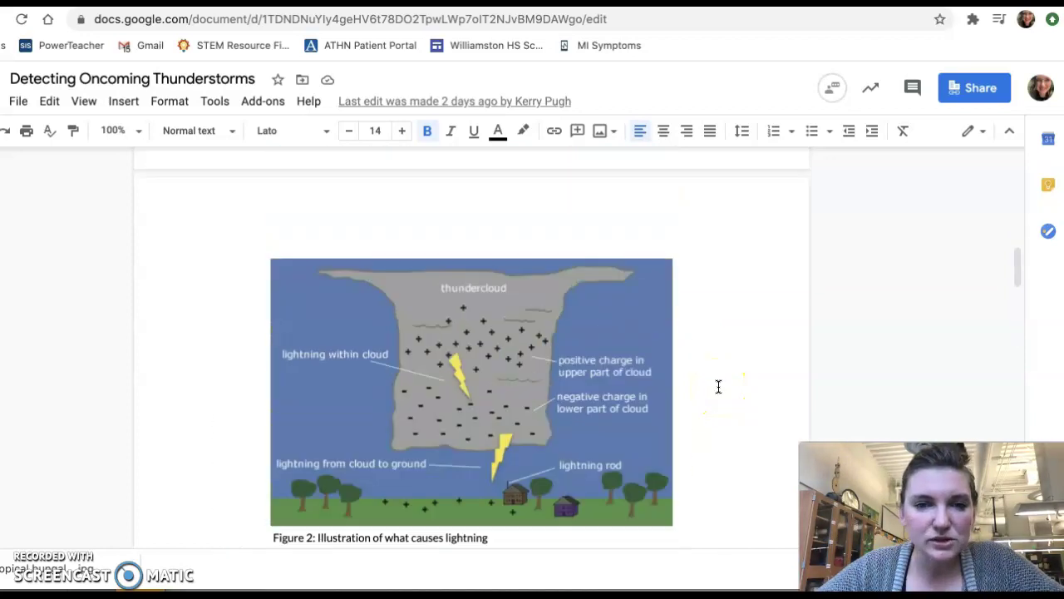
Step: Review the thunderstorm reading from its beginning through the question about the two bells and the Franklin's bells apparatus table
scroll(718, 387, up, 7)
scroll(718, 387, up, 8)
scroll(732, 370, down, 1)
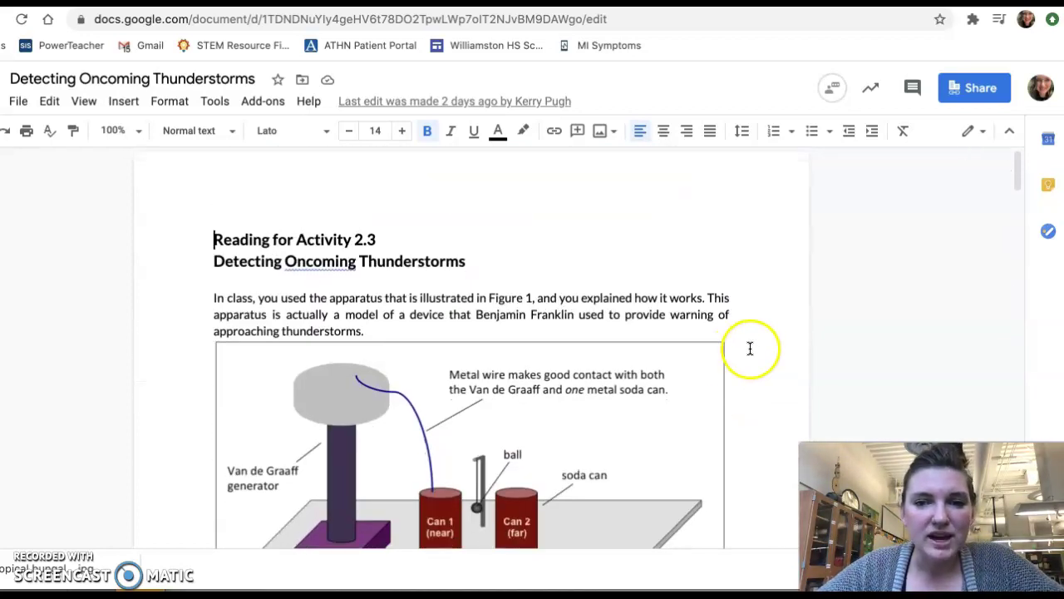
scroll(752, 351, down, 2)
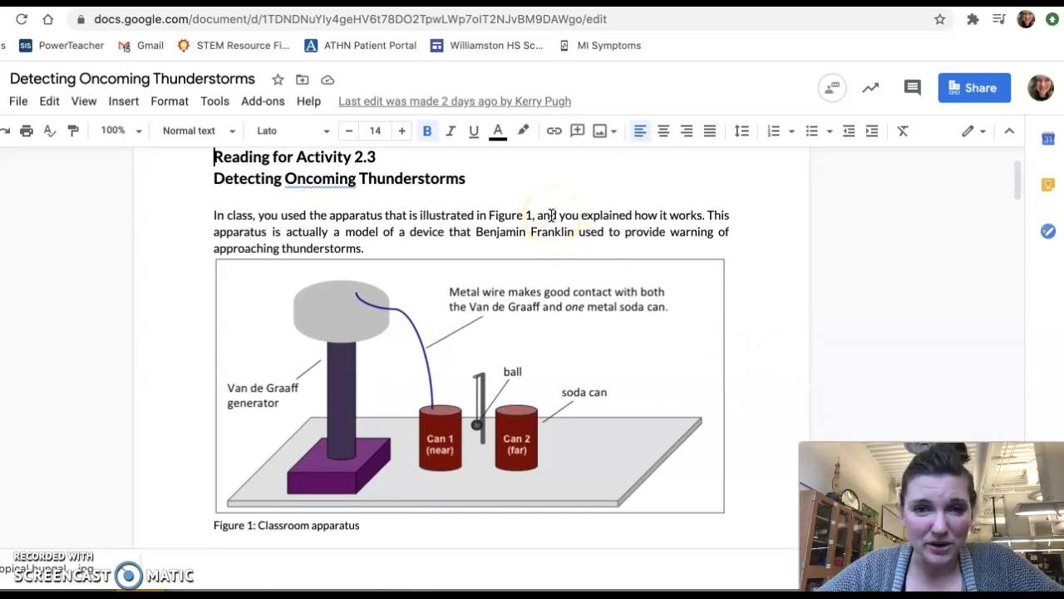
scroll(762, 351, down, 4)
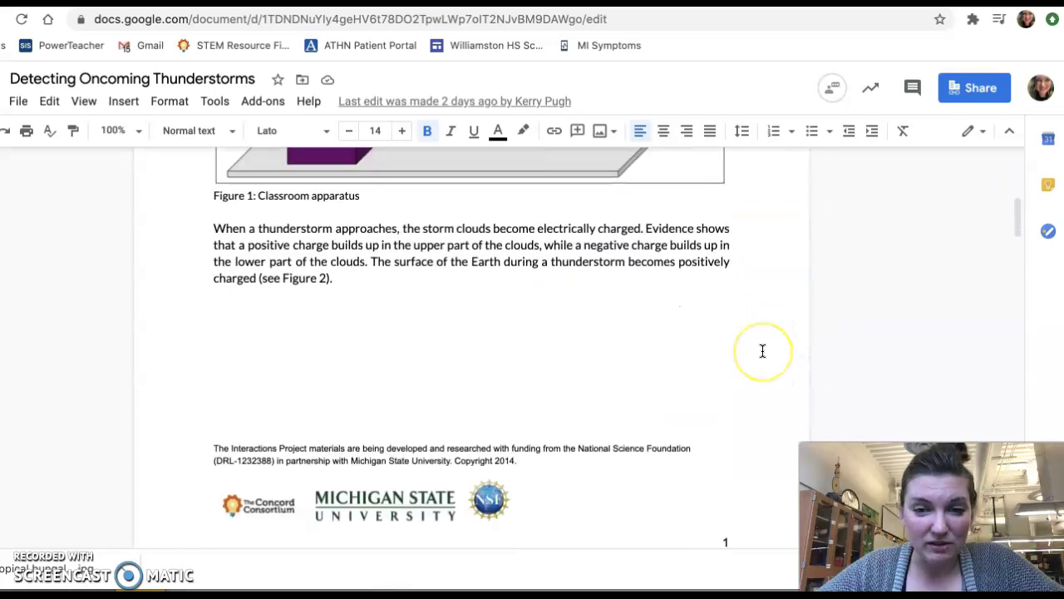
scroll(762, 351, down, 20)
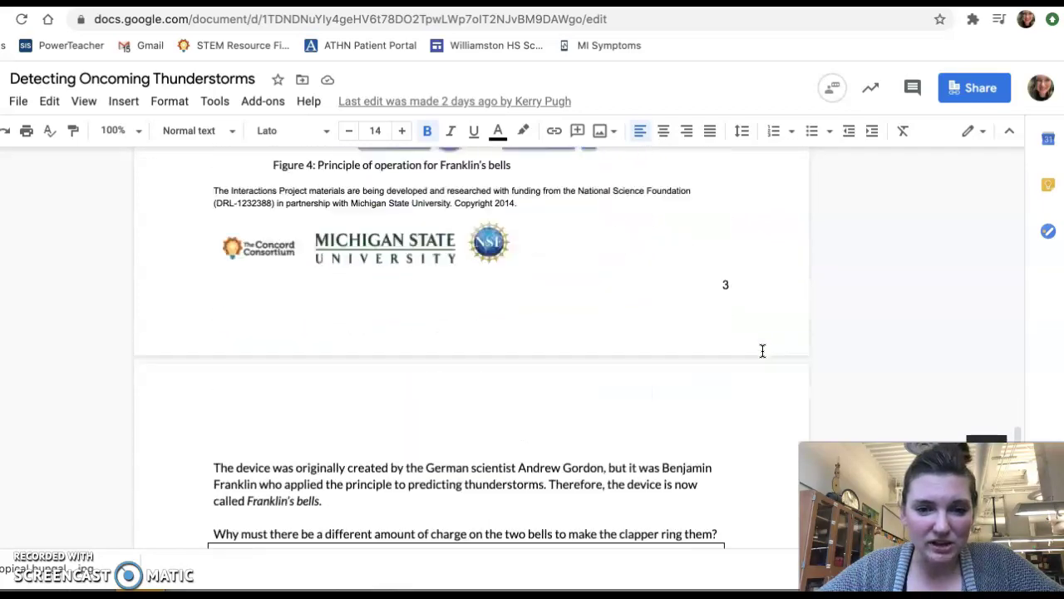
scroll(762, 351, down, 5)
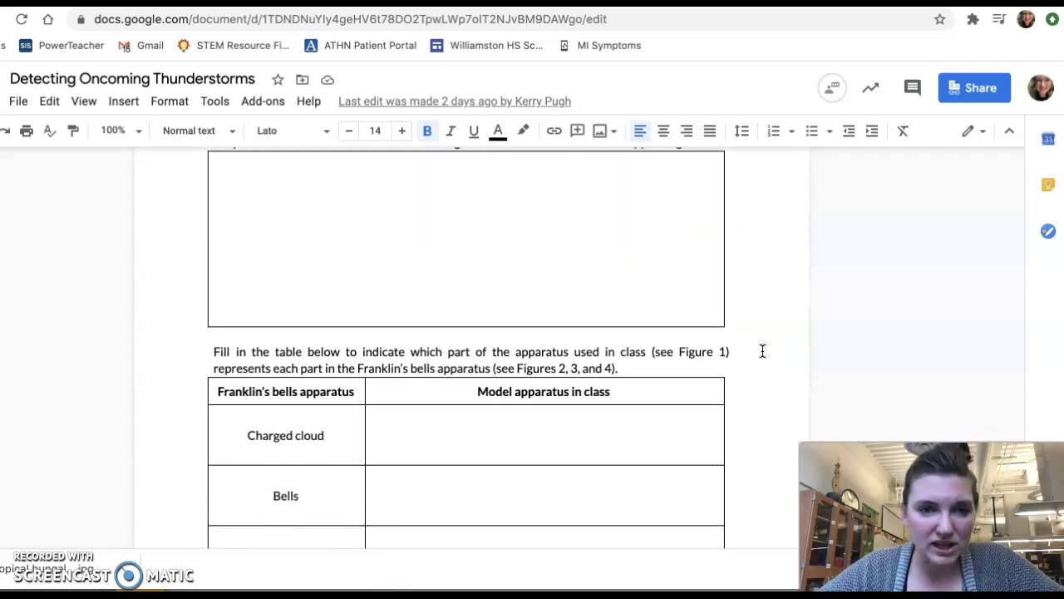
scroll(762, 351, up, 1)
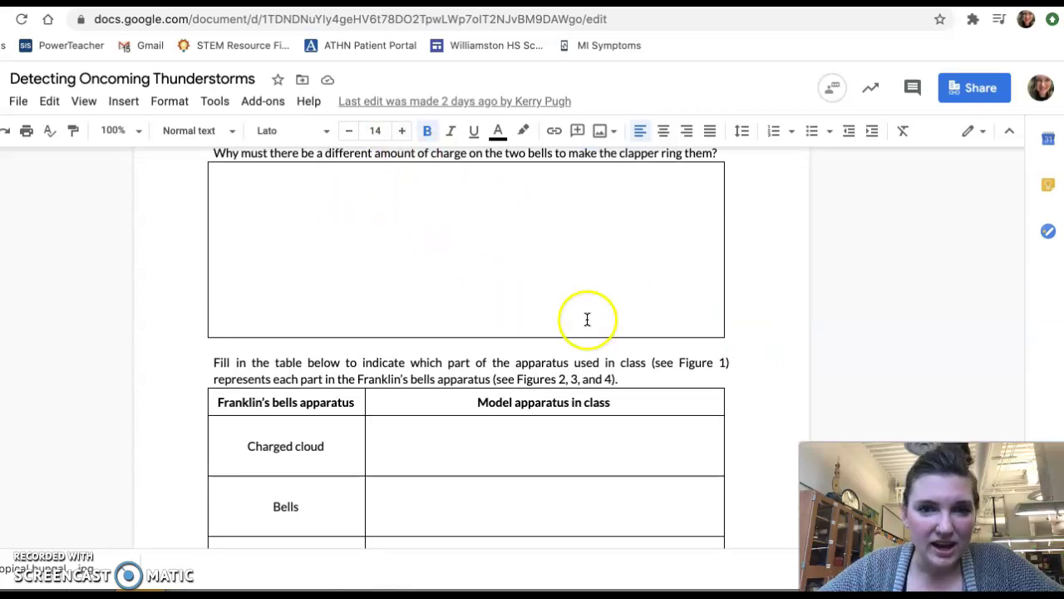
scroll(770, 399, down, 3)
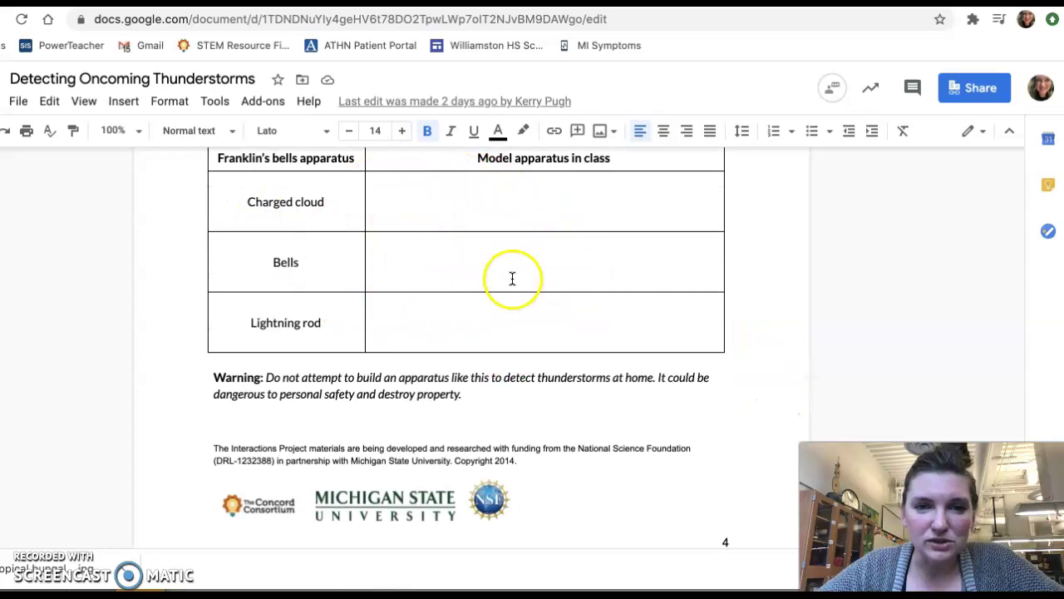
scroll(626, 320, down, 1)
scroll(626, 320, up, 10)
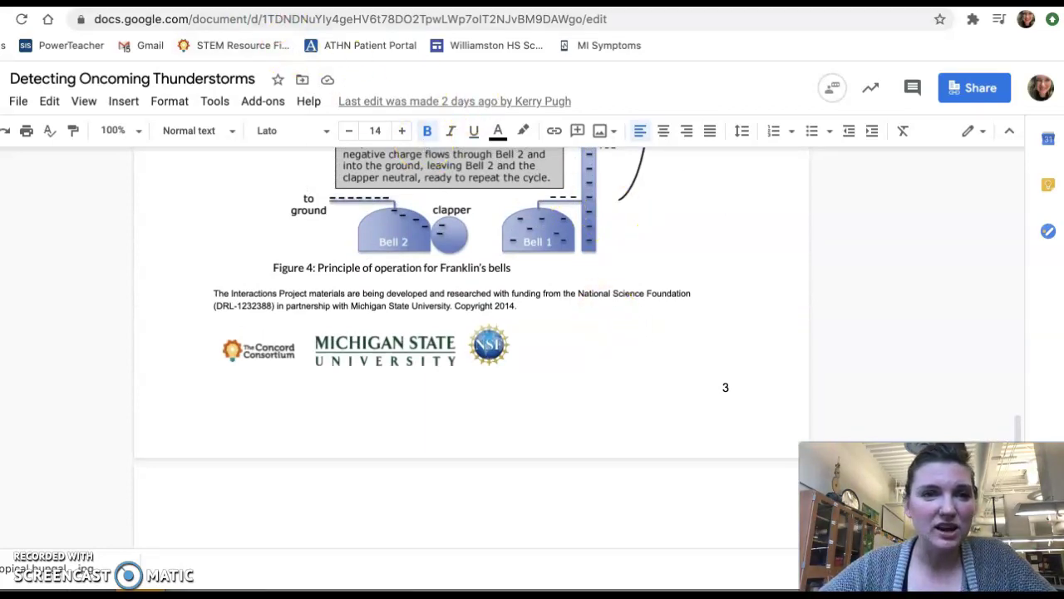
Step: Switch to the Google Classroom classwork page and collapse the Monday, 10/5 assignment under Week 6
click(192, 12)
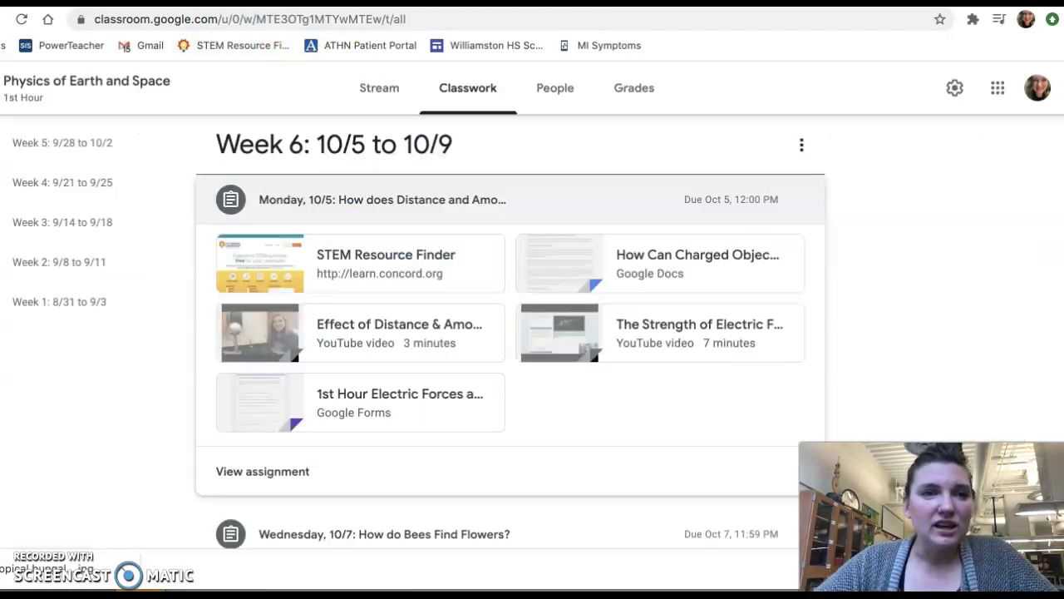
click(463, 213)
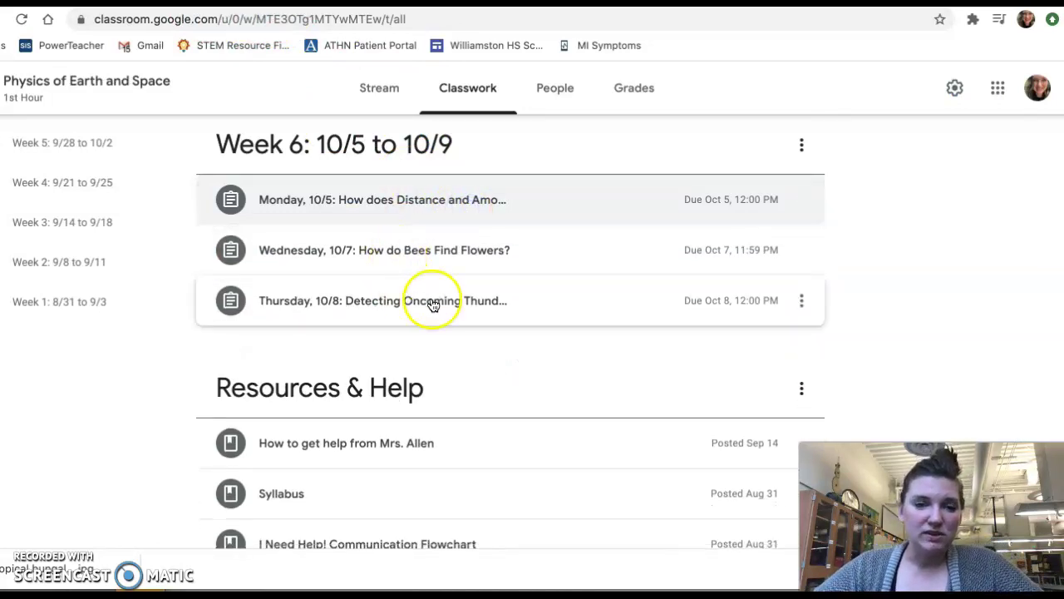